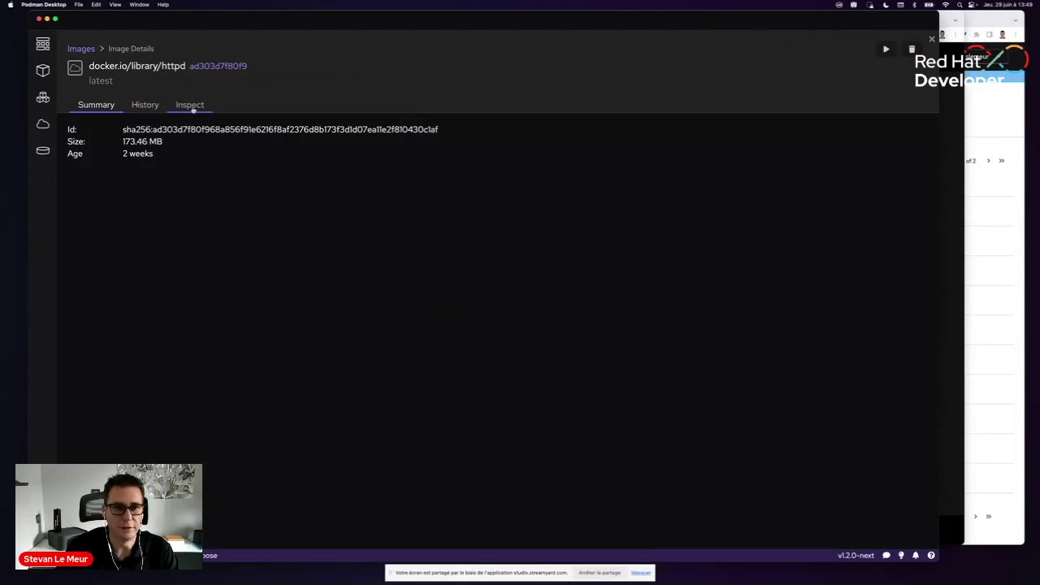
Run the httpd image as a new container on port 9000, allowing incoming connections.
left_click(146, 114)
left_click(108, 108)
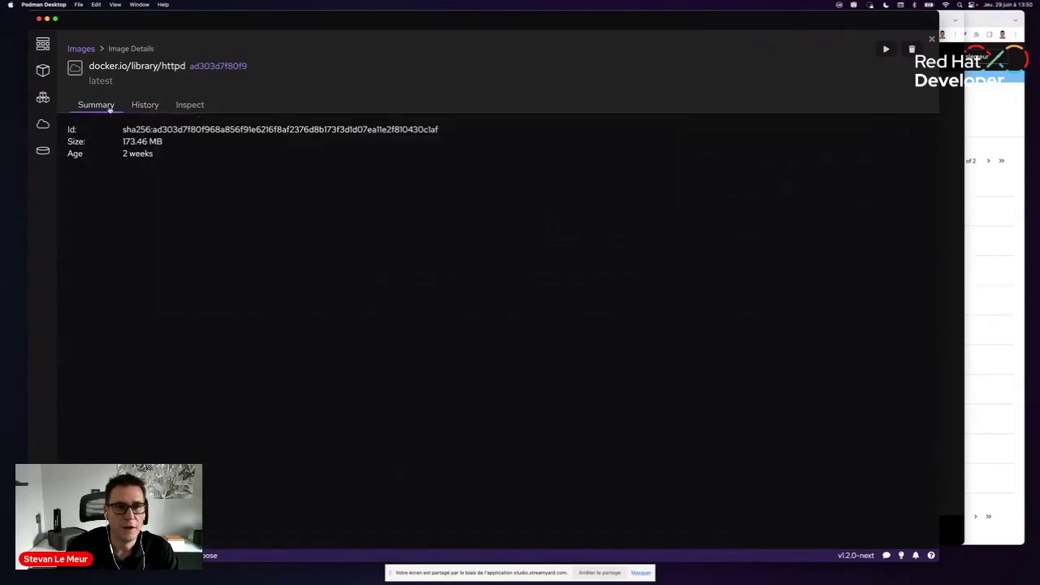
left_click(887, 50)
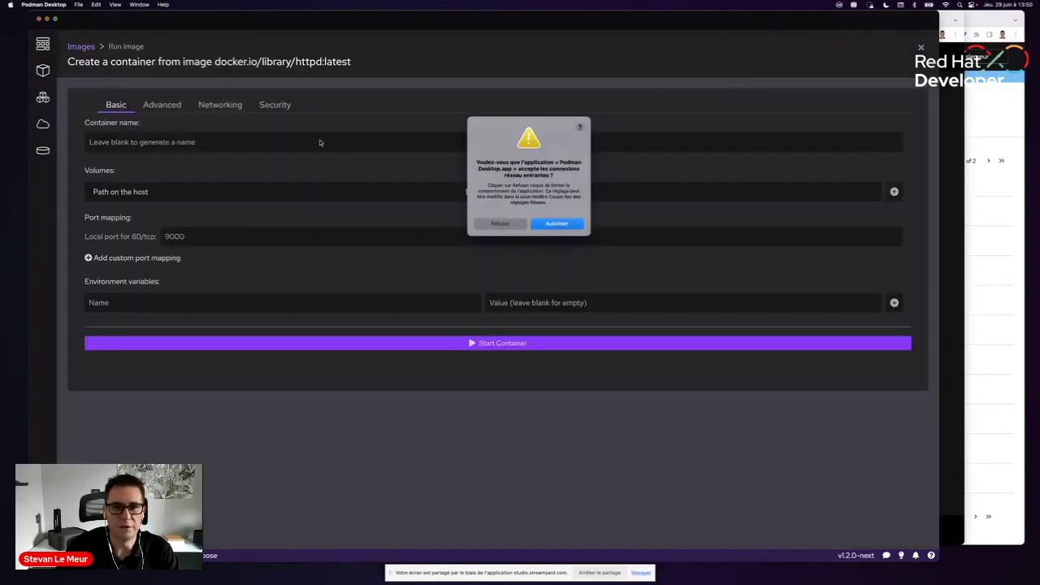
left_click(564, 228)
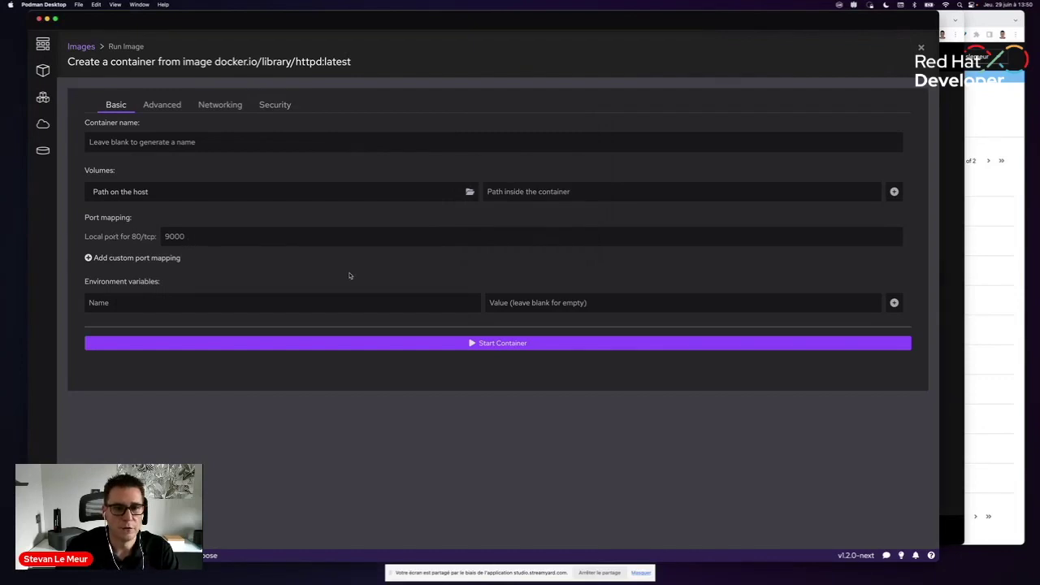
left_click(480, 345)
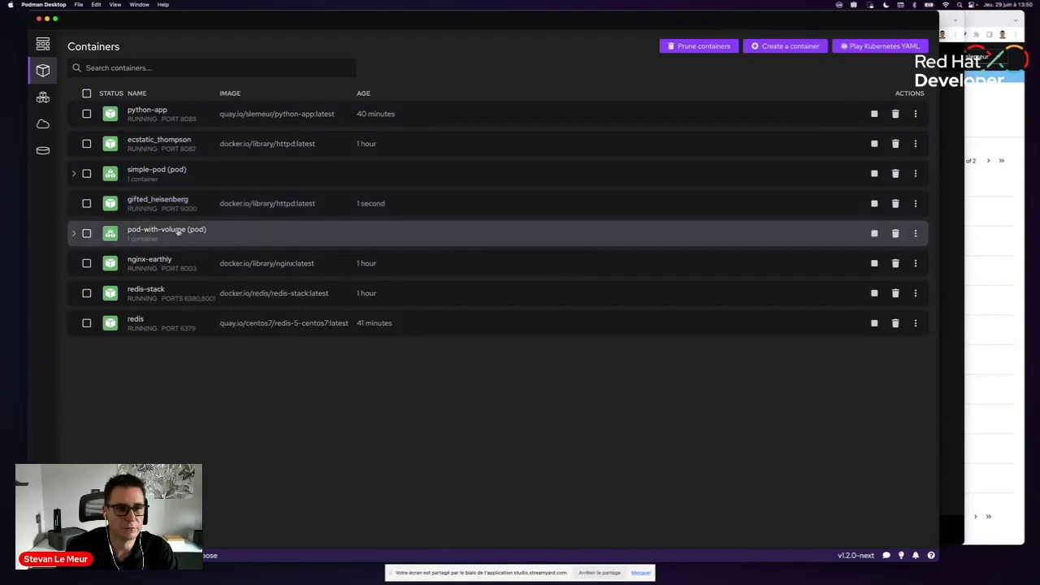
Inspect gifted_heisenberg's logs and terminal, then return to the Containers list.
left_click(154, 200)
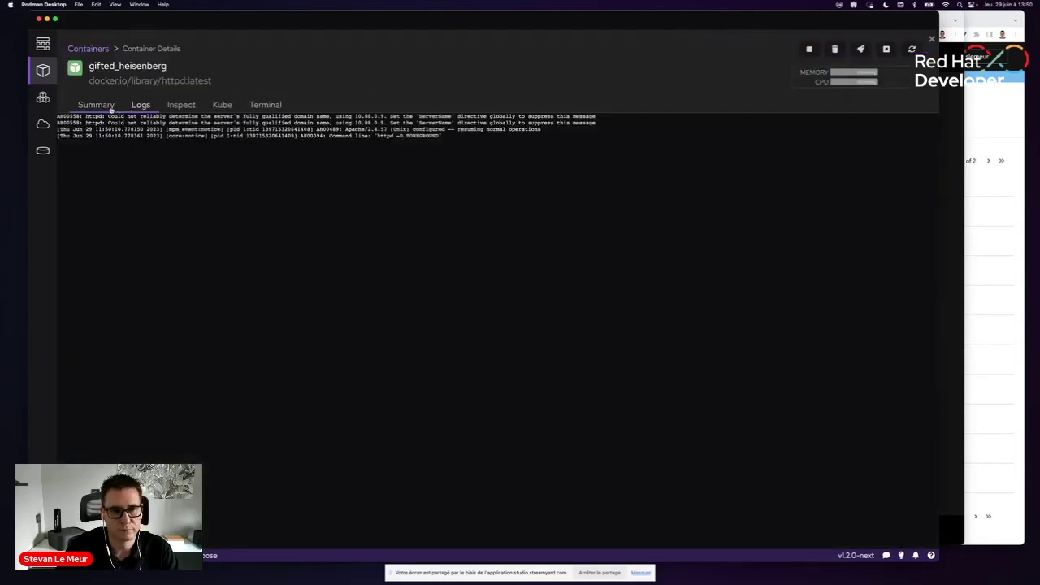
left_click(266, 106)
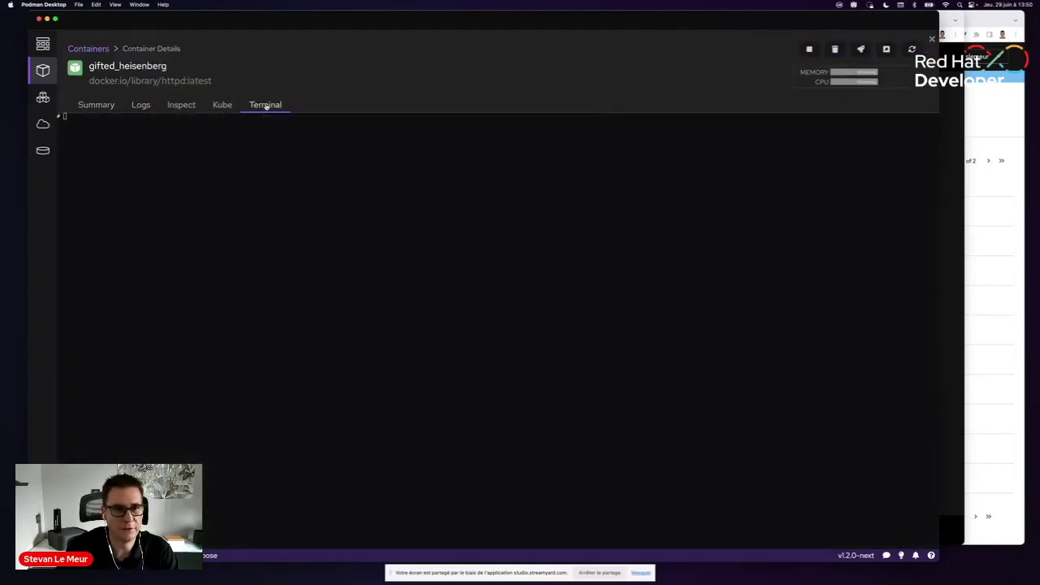
left_click(89, 48)
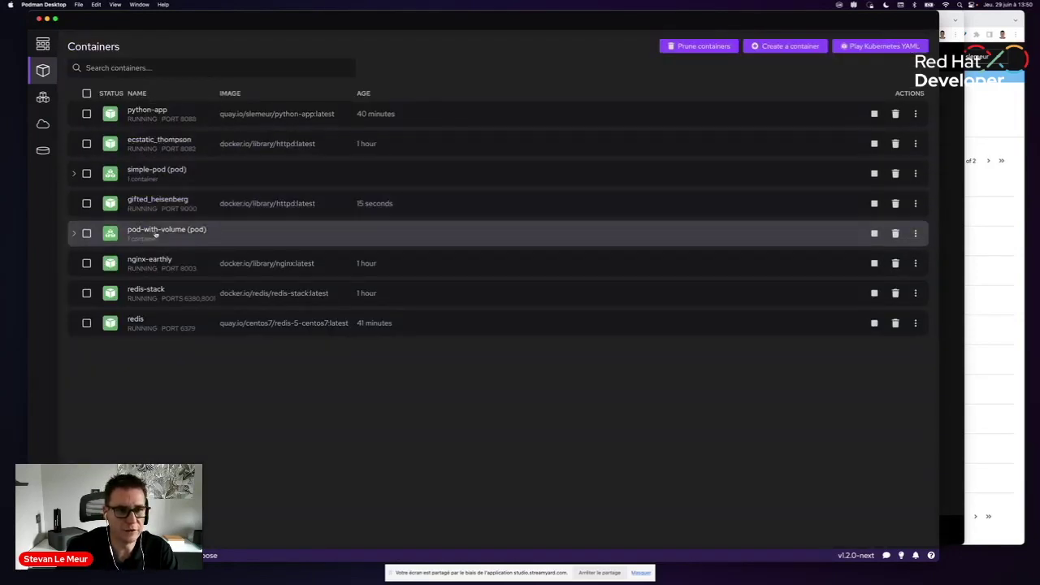
Launch redis-cli in the redis-stack container's terminal.
left_click(153, 293)
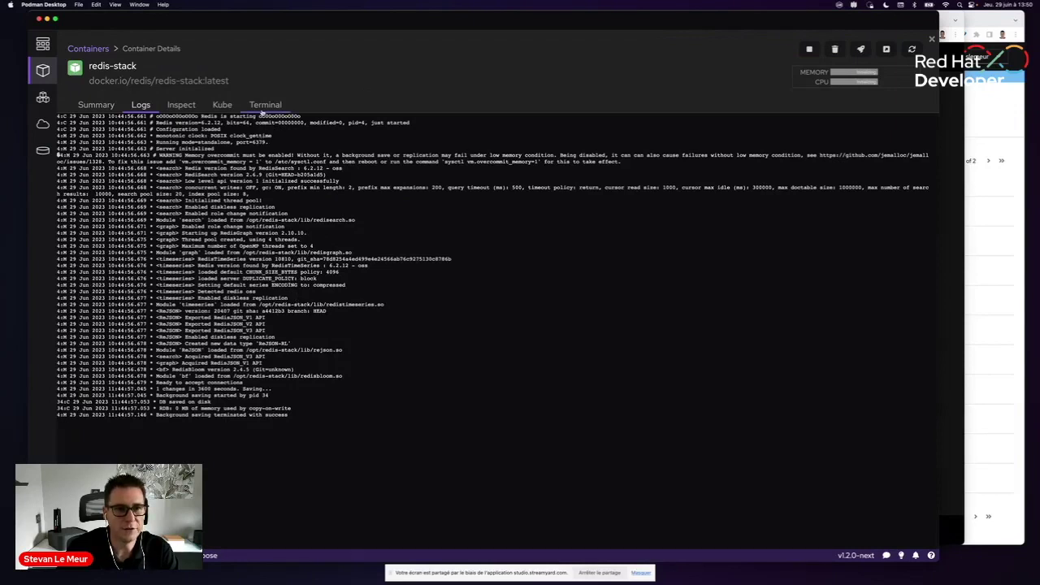
left_click(264, 106)
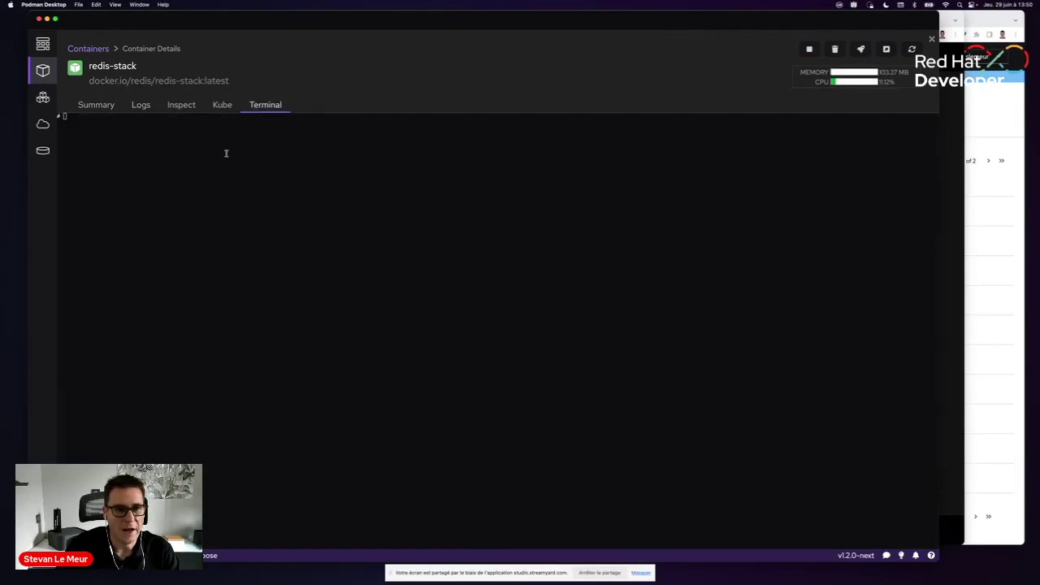
type("redi")
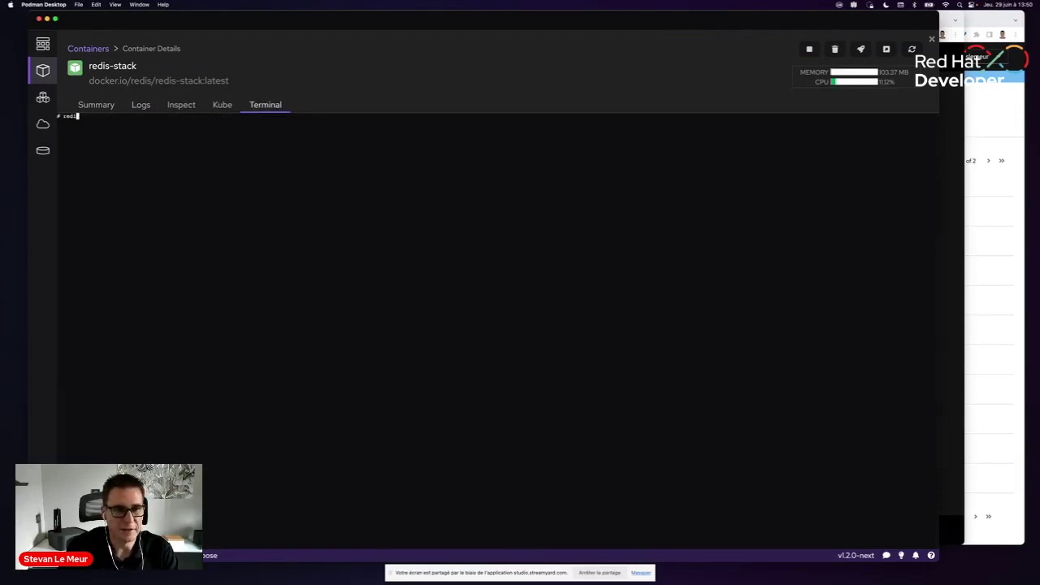
type("s-cli")
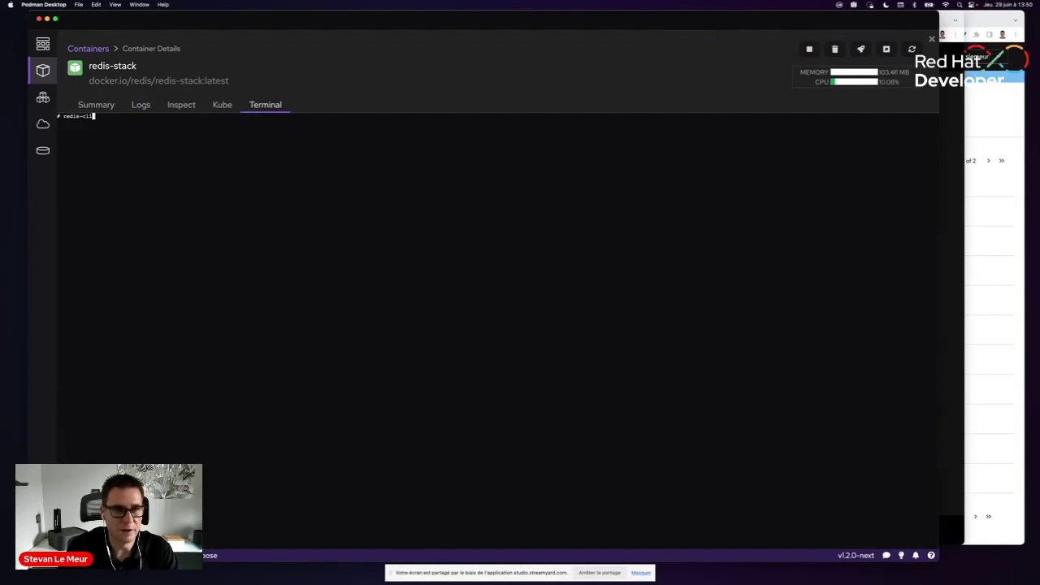
key("Return")
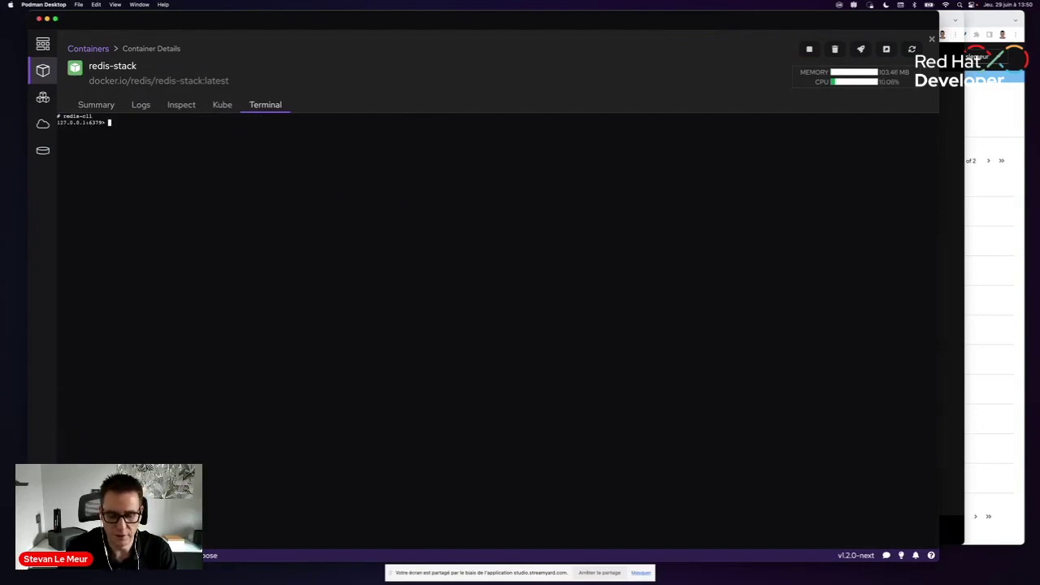
Run 'set devnation hello' and 'get devnation' to store and read back the key.
type("set dev")
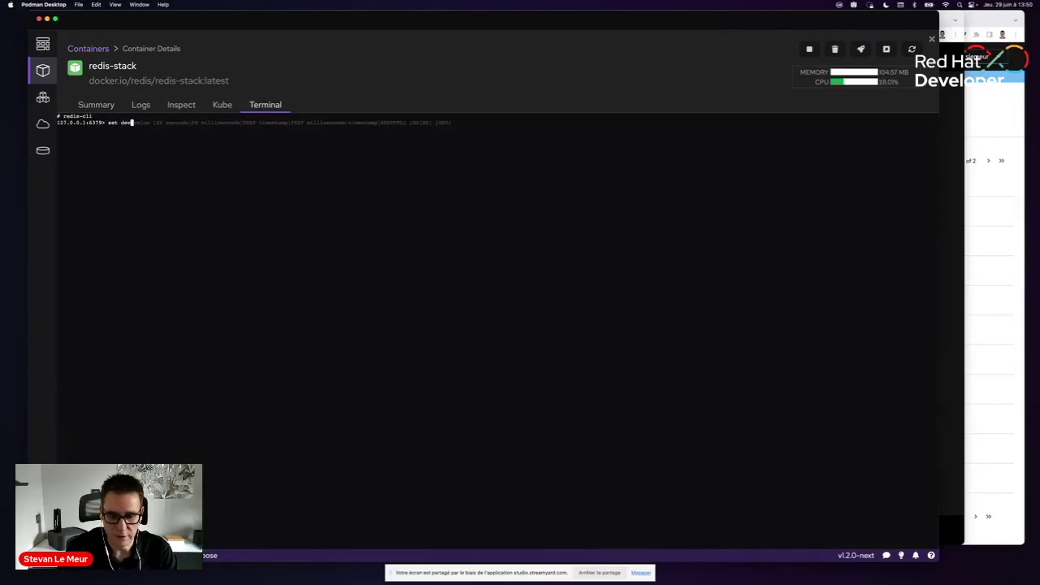
type("nation ")
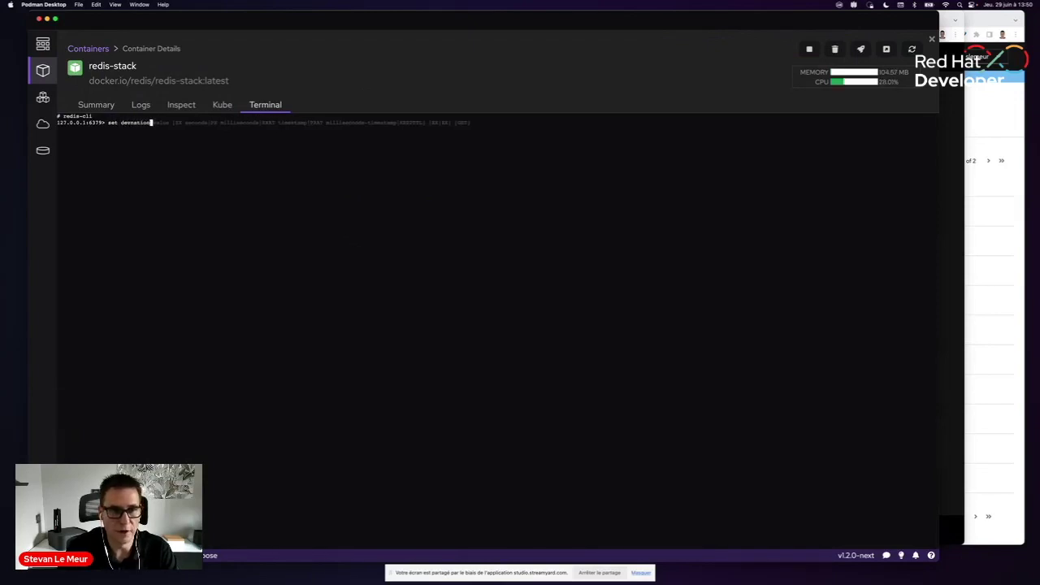
type("hello")
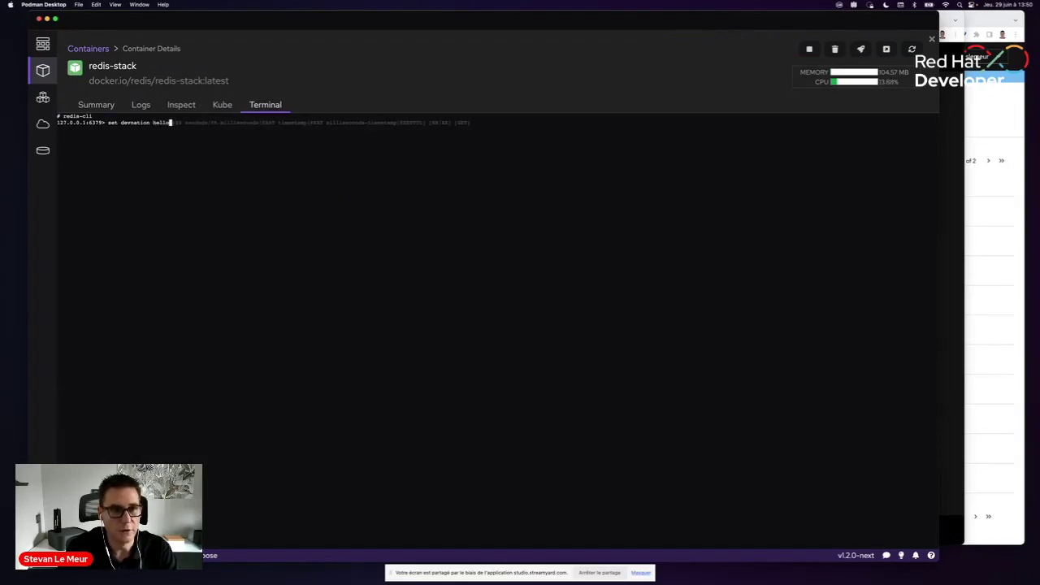
key("Return")
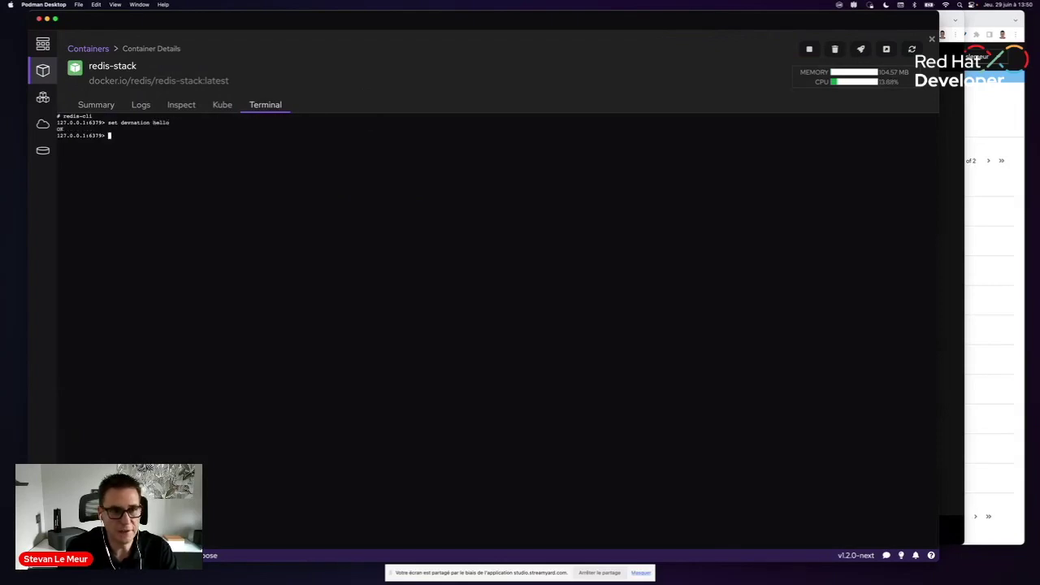
type("get devnation")
key("Return")
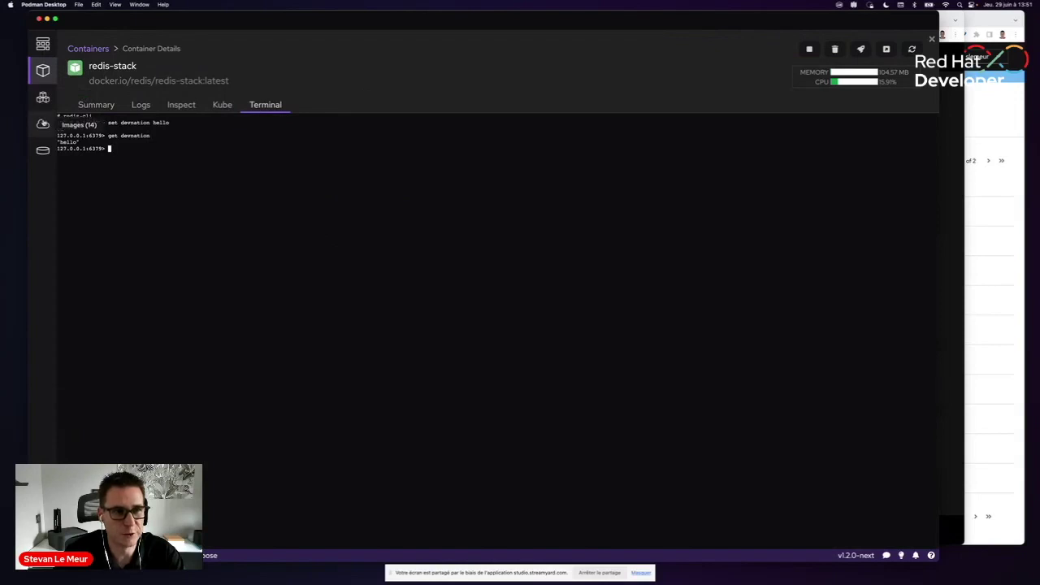
Start a new image build from the Dockerfile in the front folder.
left_click(43, 123)
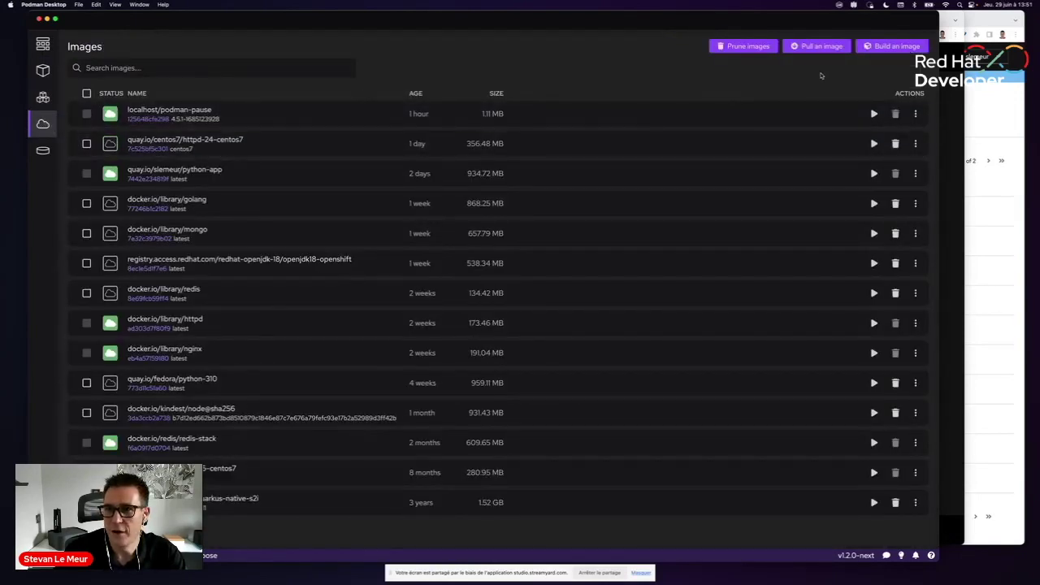
left_click(869, 48)
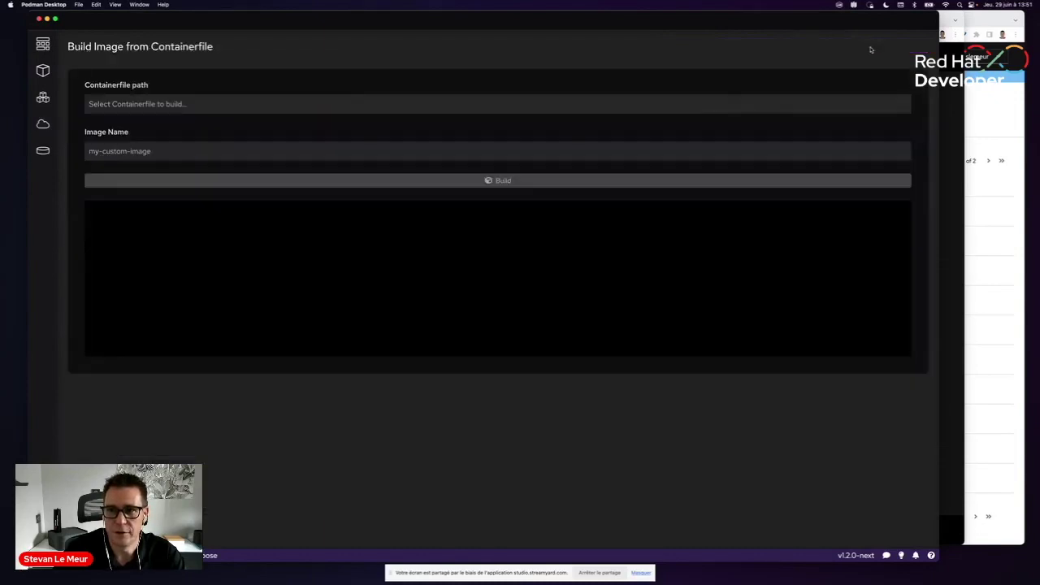
left_click(228, 104)
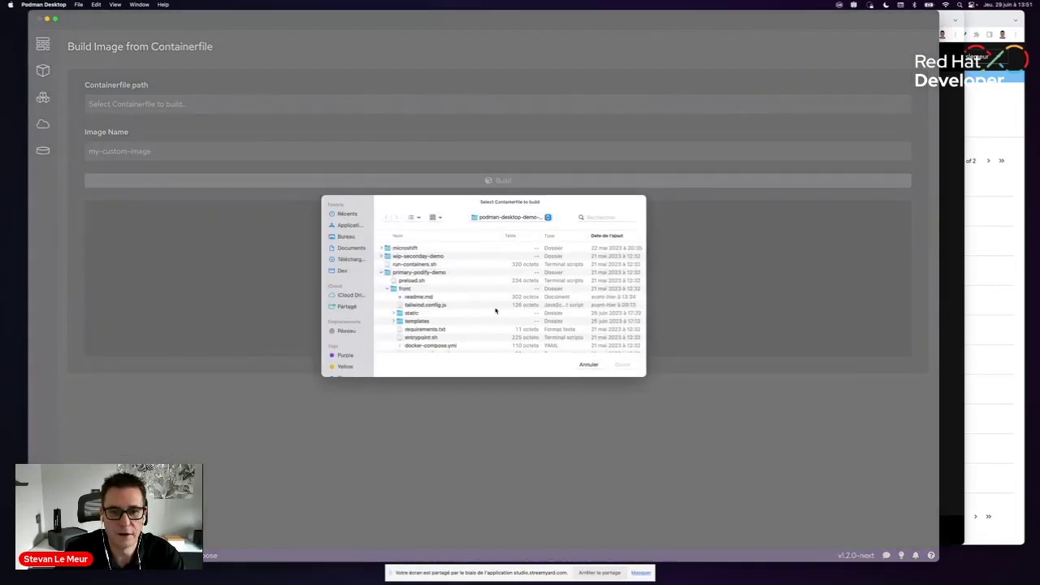
scroll(478, 313, "down", 2)
scroll(443, 338, "down", 3)
left_click(439, 328)
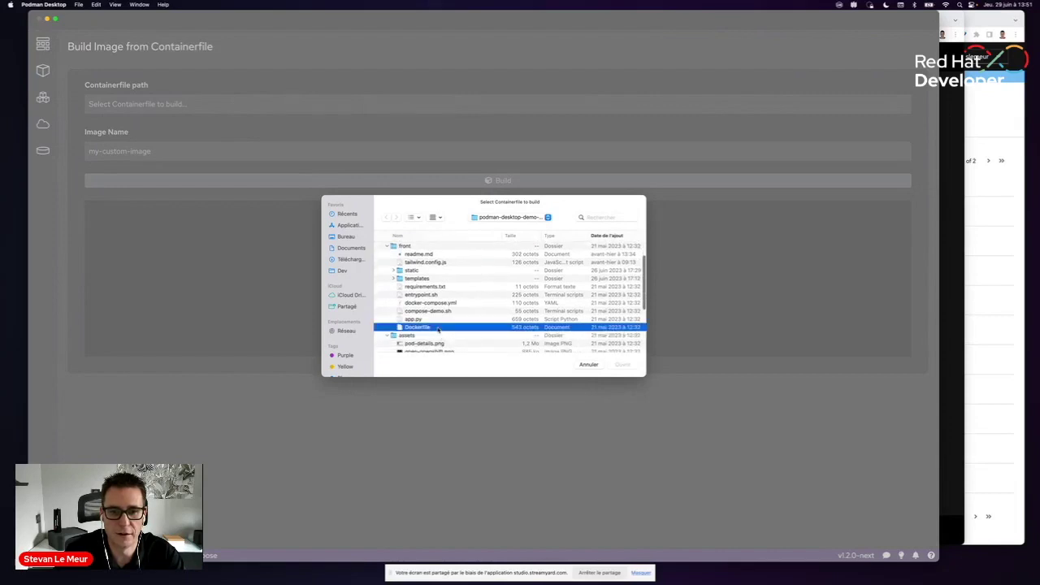
left_click(622, 365)
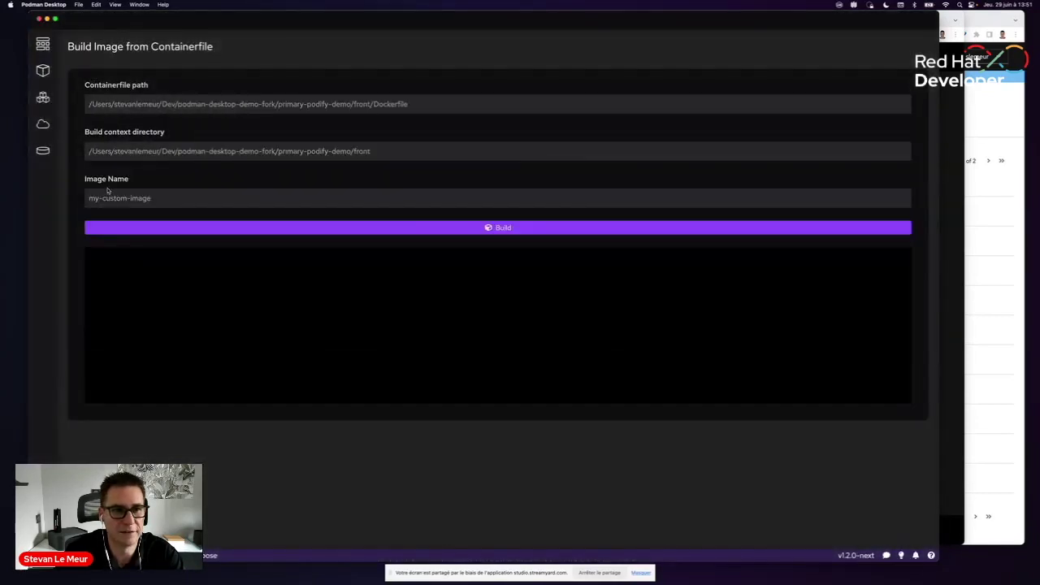
Name the image devnation-image under the user's quay.io namespace and start the build.
left_click_drag(151, 199, 86, 201)
type("qu")
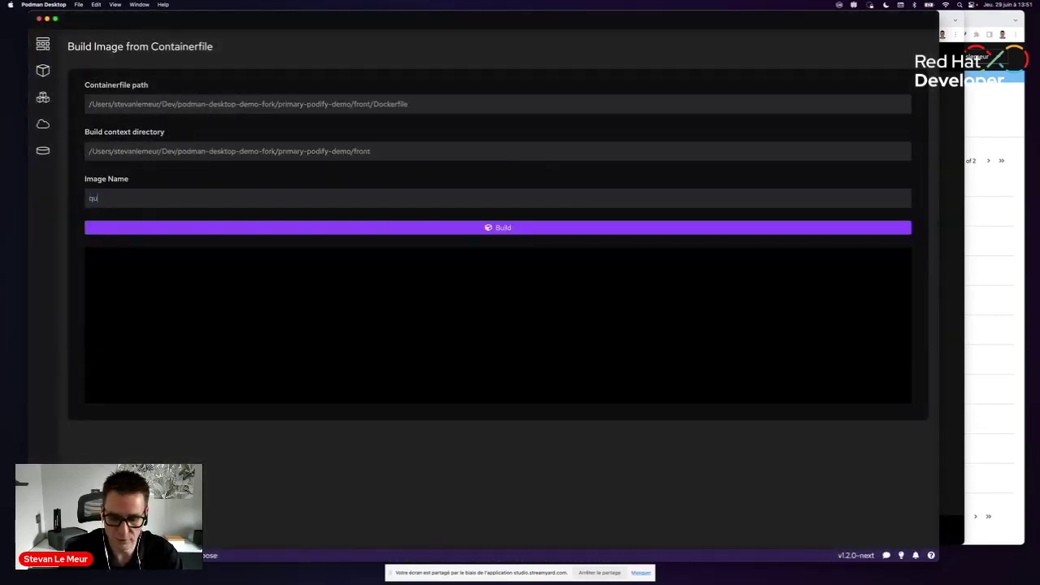
type("ay.io/s")
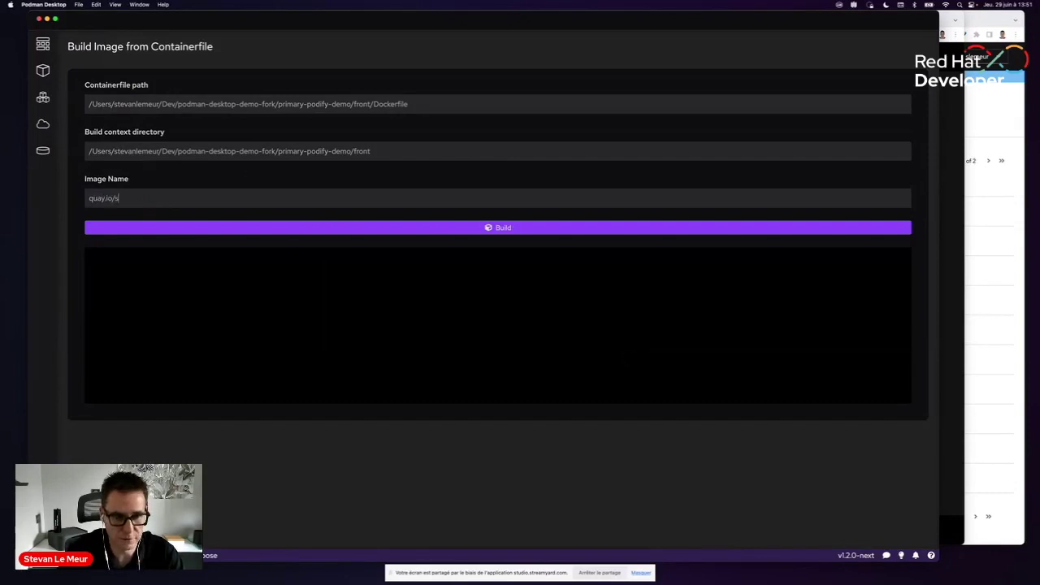
type("lemeur")
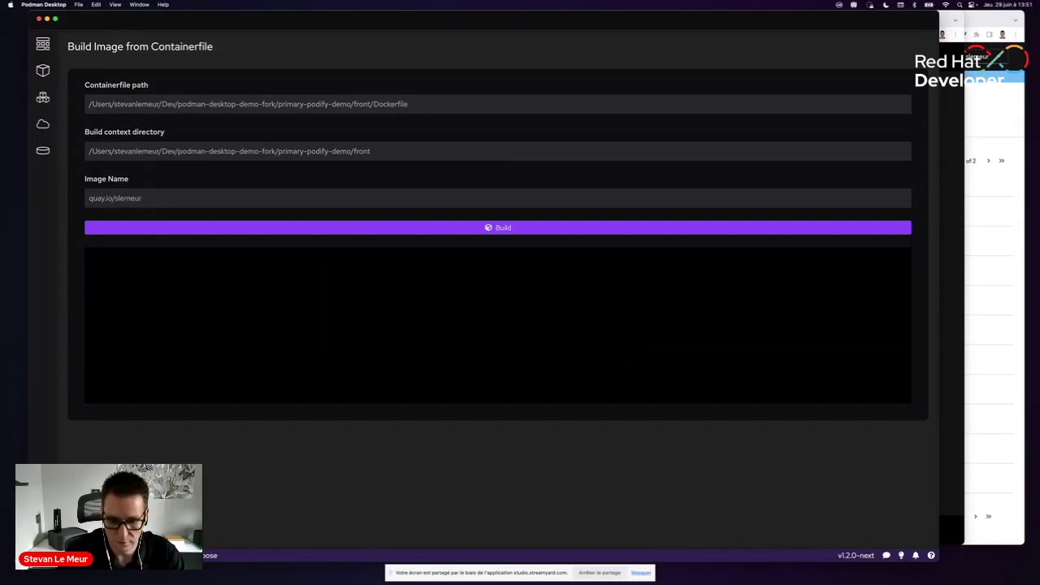
type("-denation")
key("BackSpace")
key("BackSpace")
key("BackSpace")
key("BackSpace")
key("BackSpace")
key("BackSpace")
type("vianation-image")
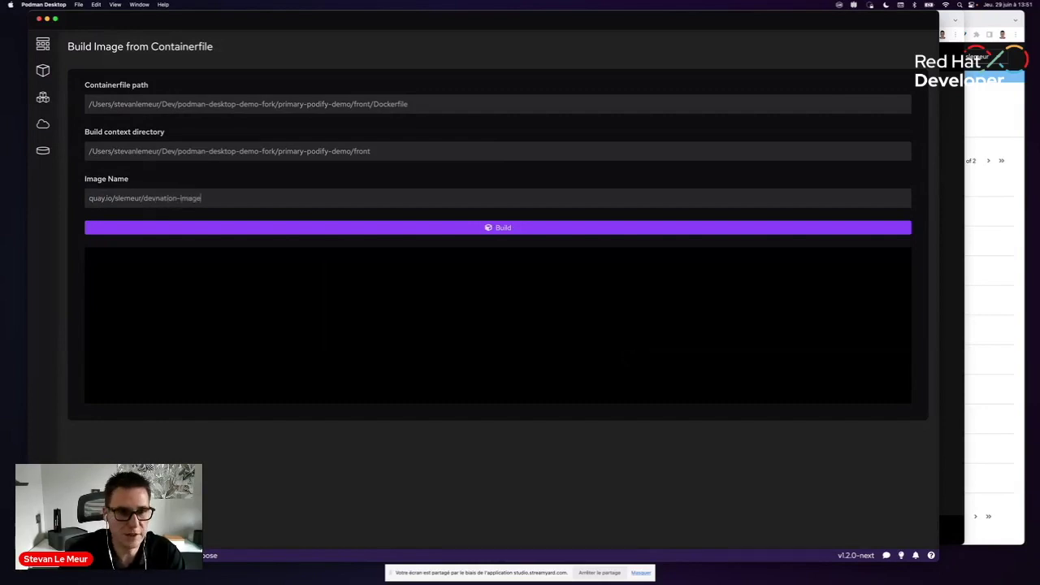
left_click(466, 228)
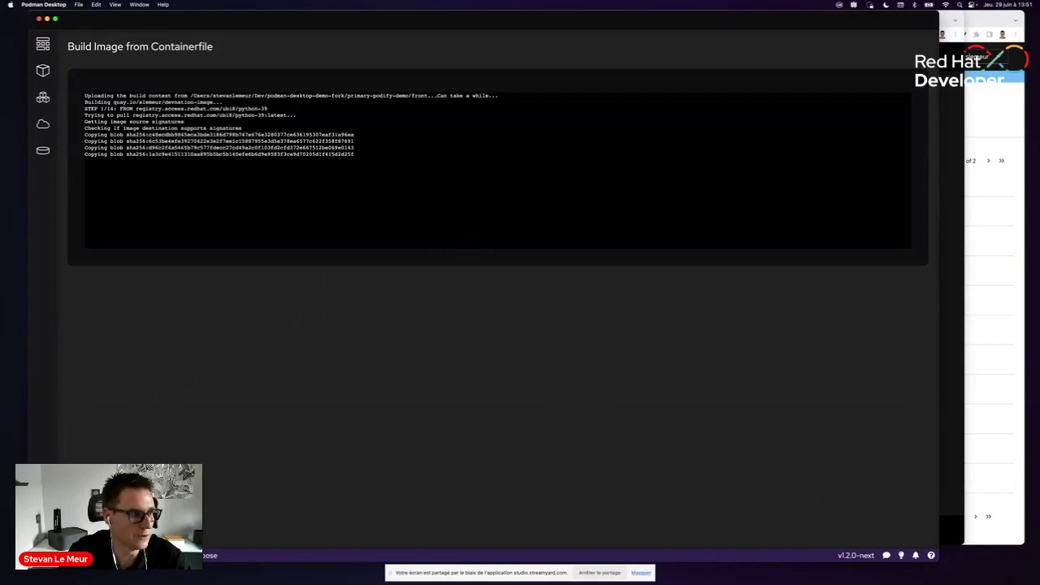
Review Settings > Registries and the Add registry form, then go back to the Images list.
left_click(43, 532)
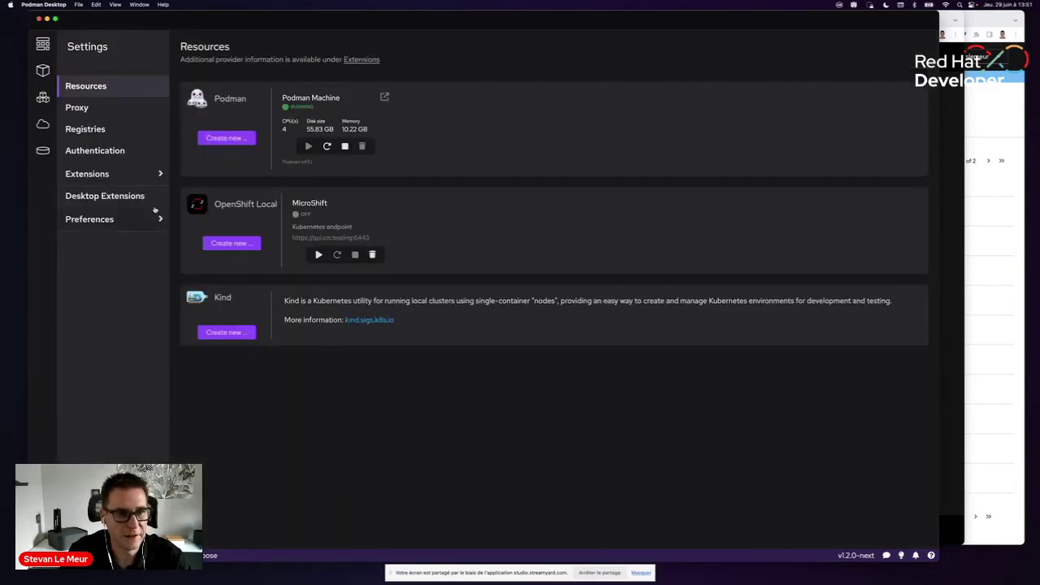
left_click(122, 129)
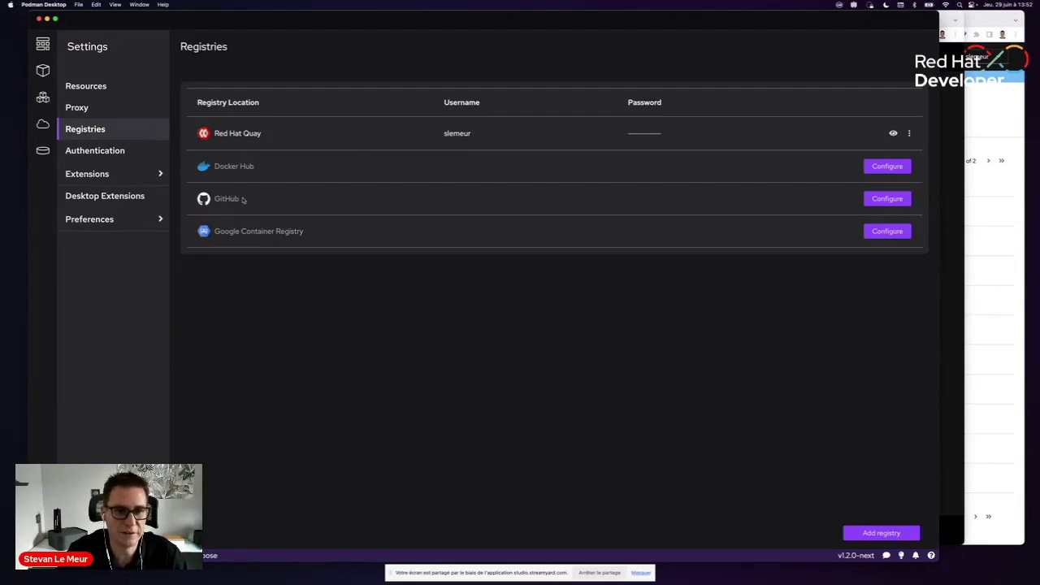
left_click(869, 533)
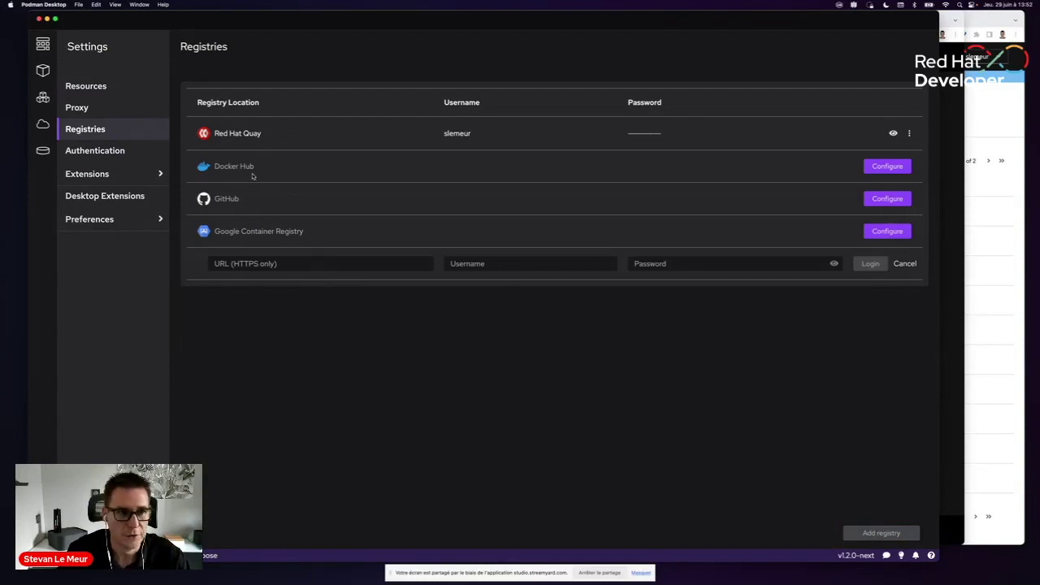
left_click(43, 122)
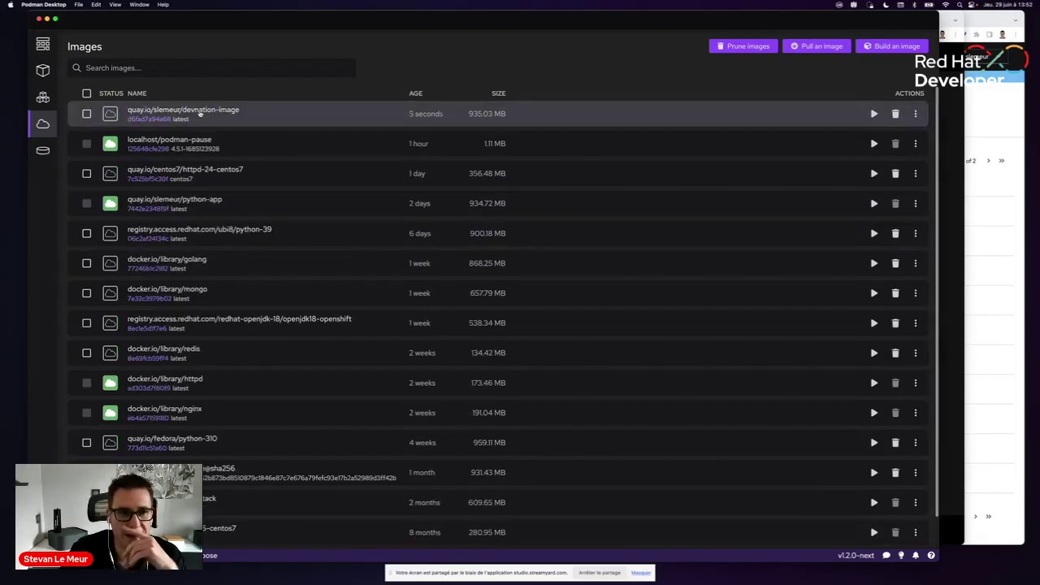
left_click(914, 114)
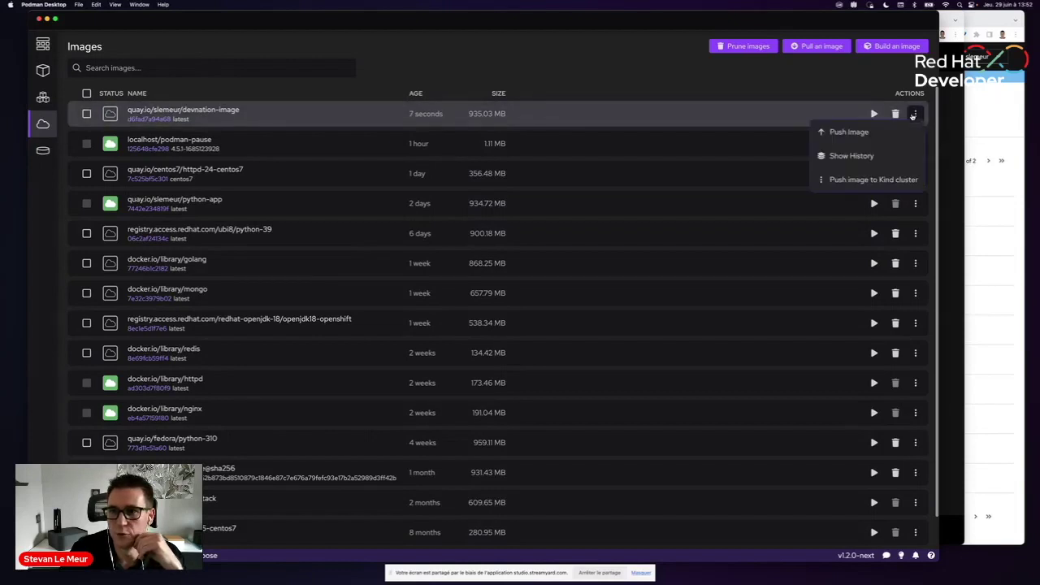
left_click(853, 132)
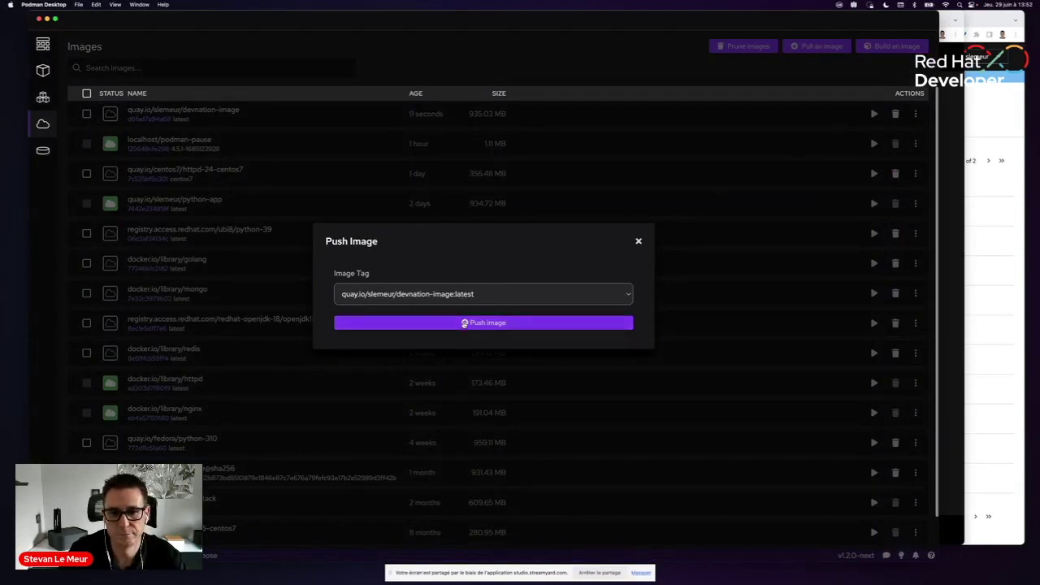
left_click(464, 322)
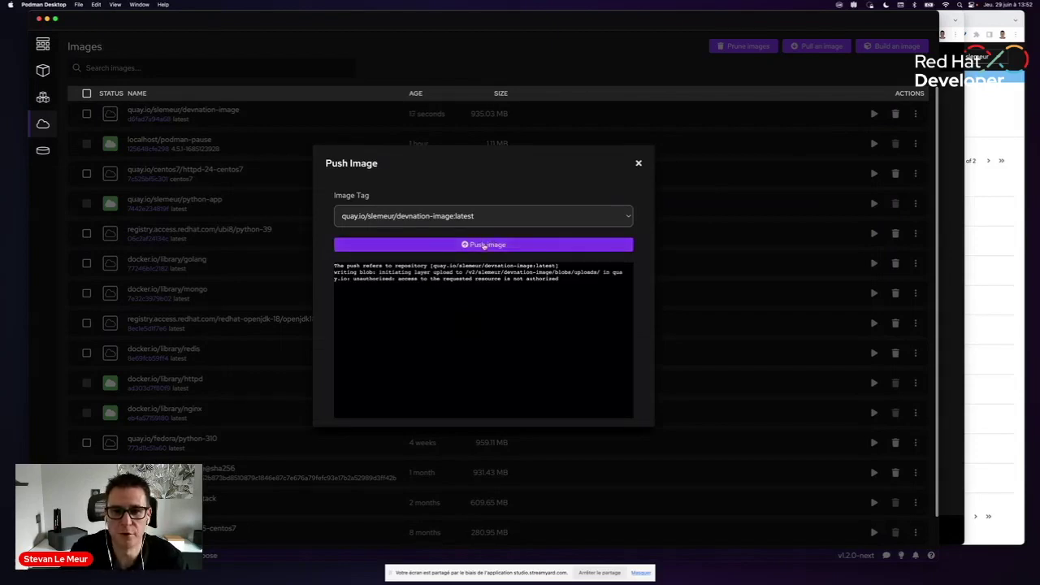
left_click(484, 246)
left_click(638, 162)
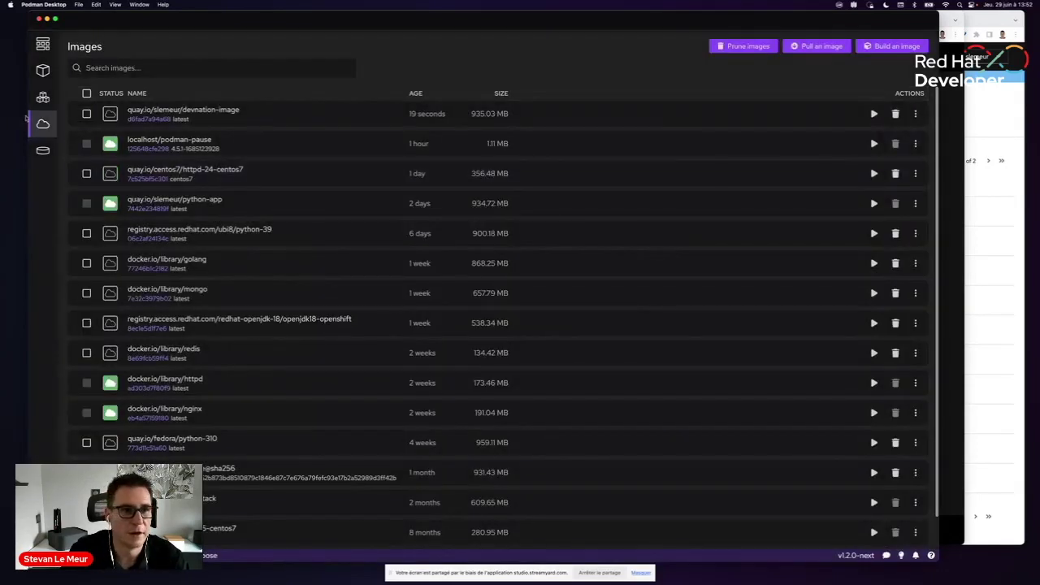
Remove the saved Red Hat Quay credentials in Settings > Registries.
key("super+comma")
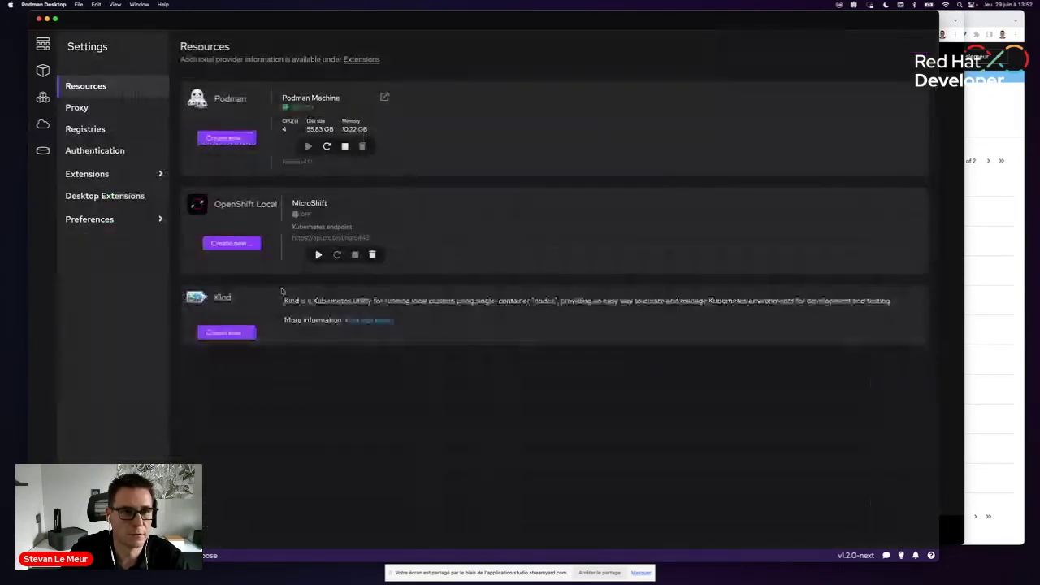
left_click(88, 127)
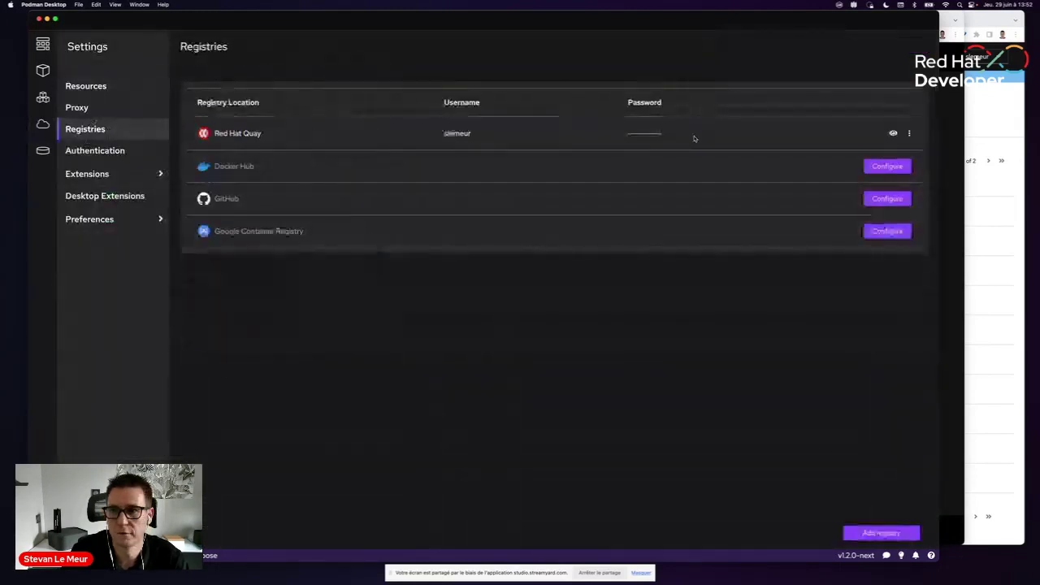
left_click(908, 135)
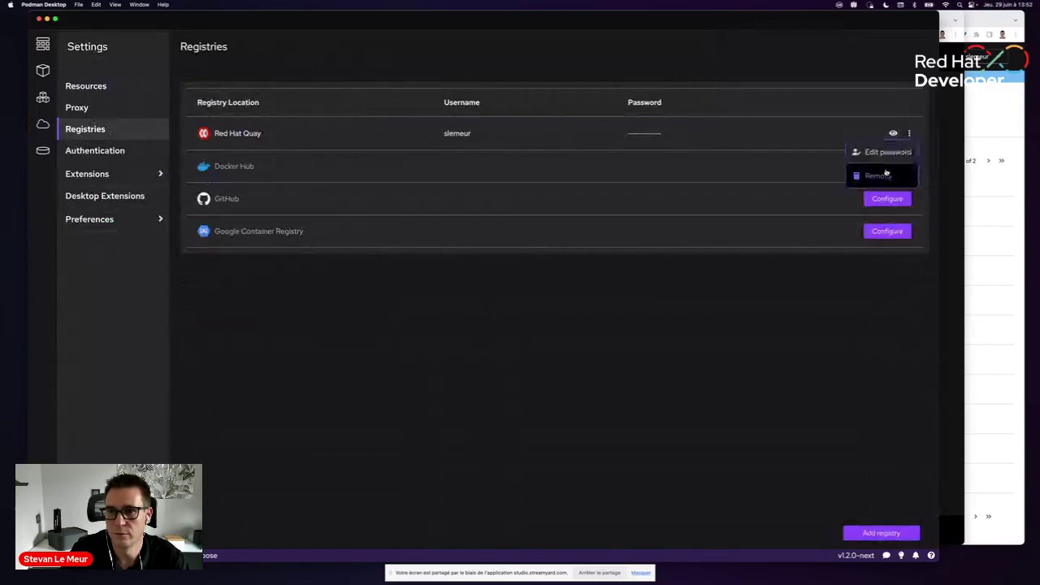
left_click(879, 175)
Try logging in to Docker Hub with the account username and pasted password.
left_click(886, 133)
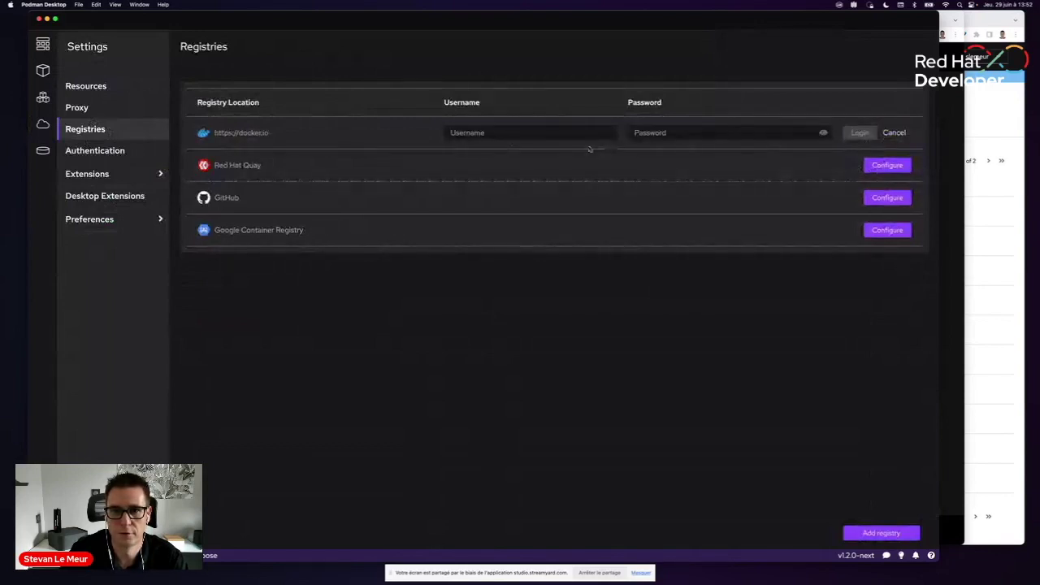
left_click(451, 133)
type("slemeur")
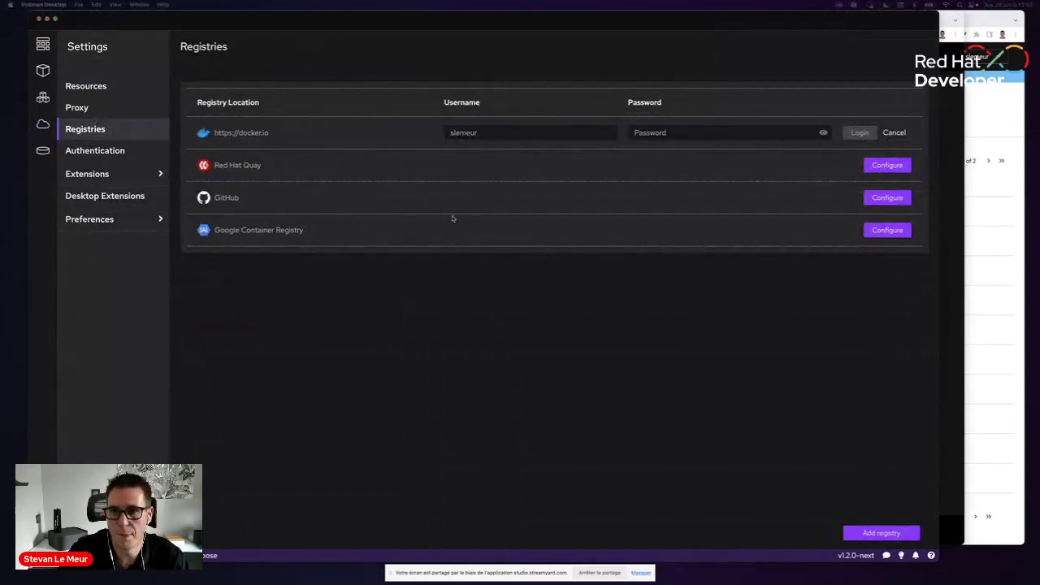
left_click(703, 130)
key("super+v")
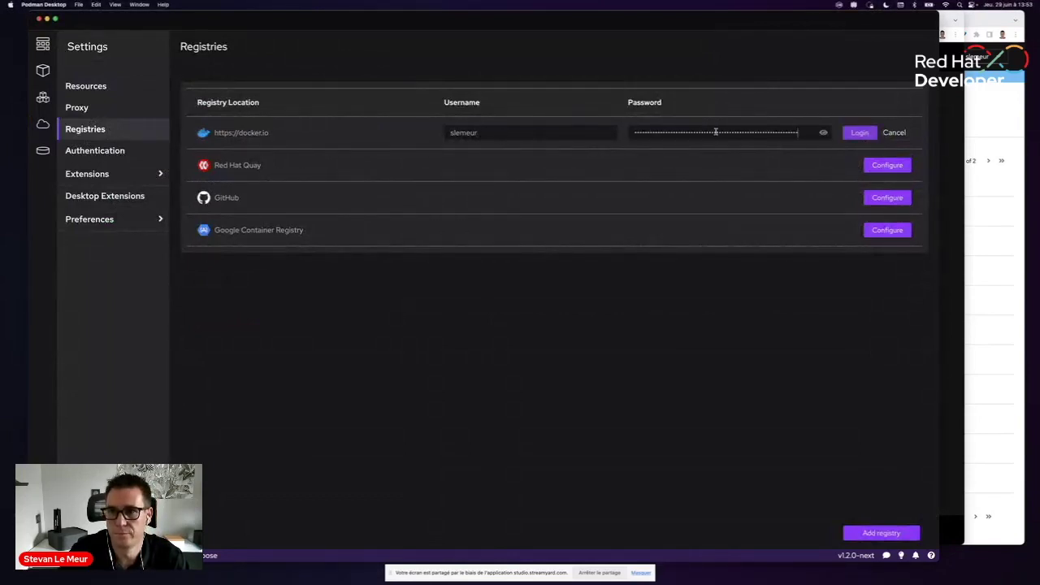
left_click(873, 137)
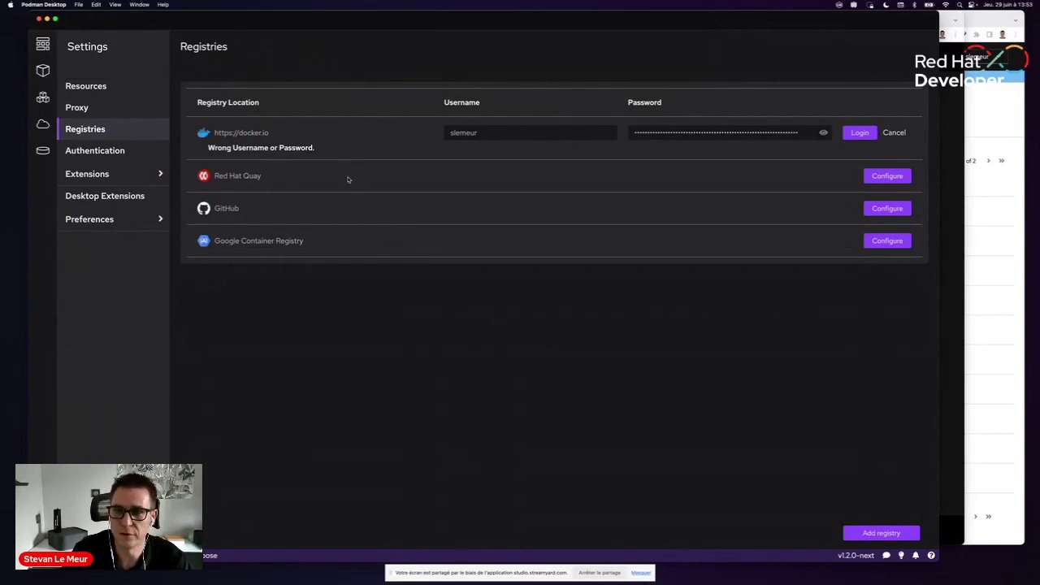
Log in to Red Hat Quay with the account credentials, then open devnation-image's actions menu.
left_click(894, 179)
left_click(581, 165)
type("slemeur")
key("super+v")
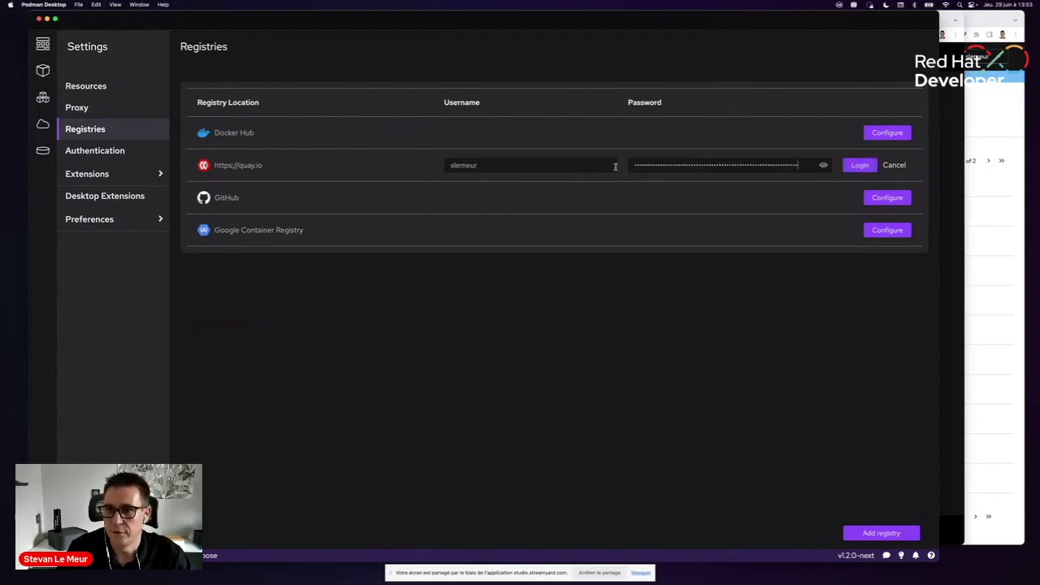
left_click(859, 166)
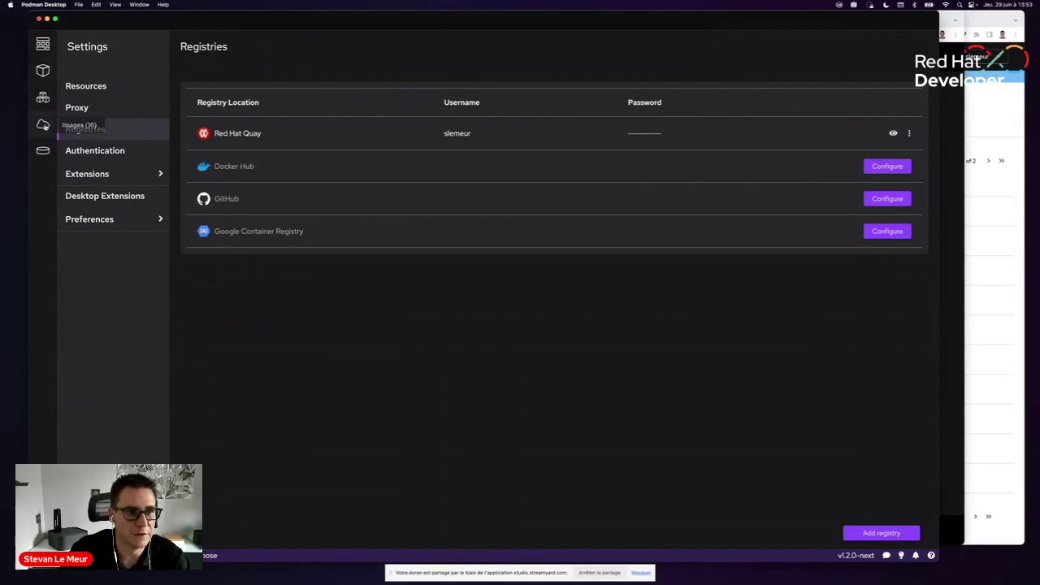
left_click(49, 124)
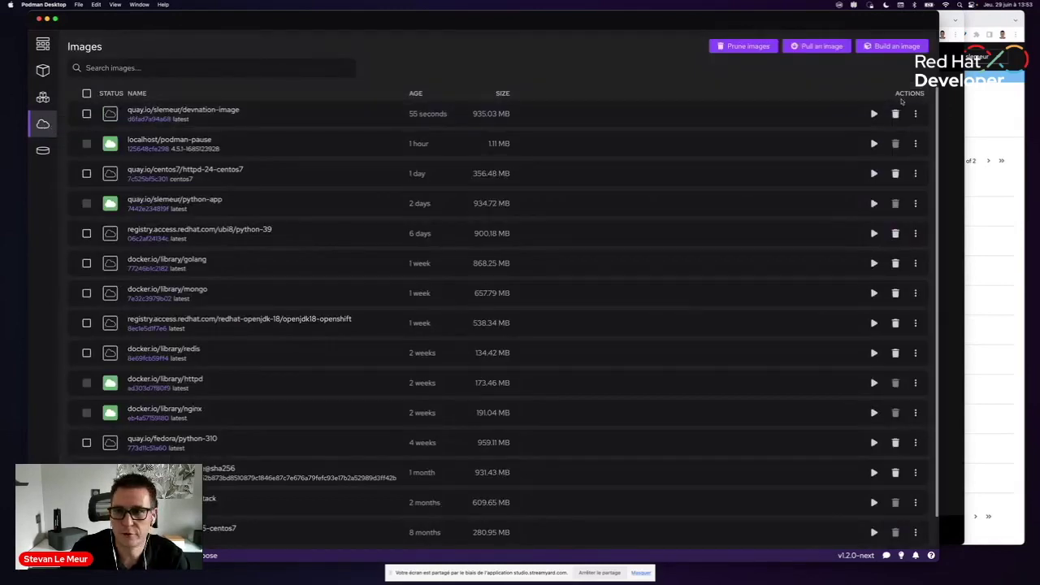
left_click(914, 114)
Push devnation-image to quay.io, confirm it in the browser's Quay repository list, then open Settings.
left_click(853, 135)
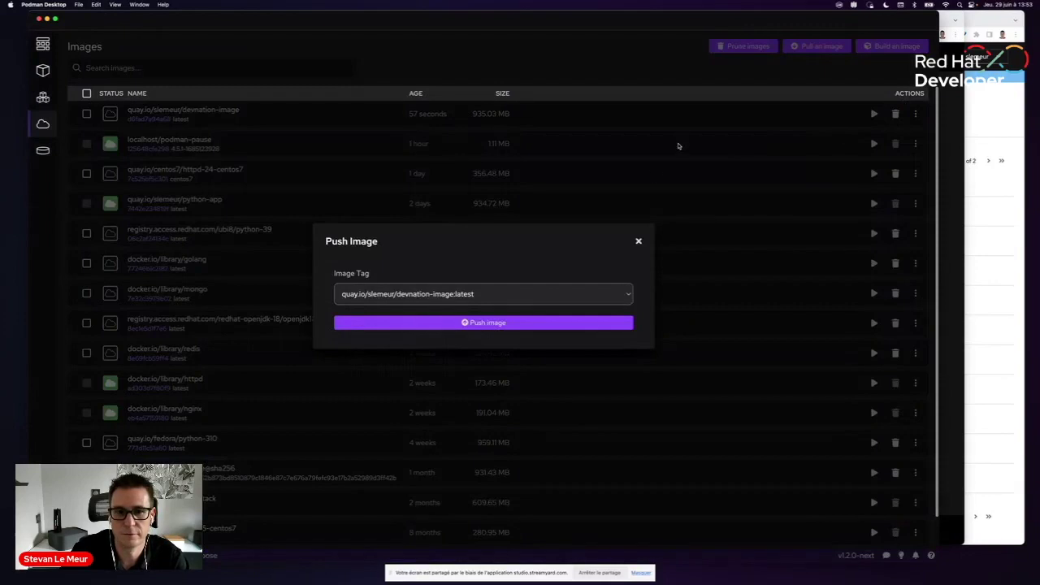
left_click(502, 322)
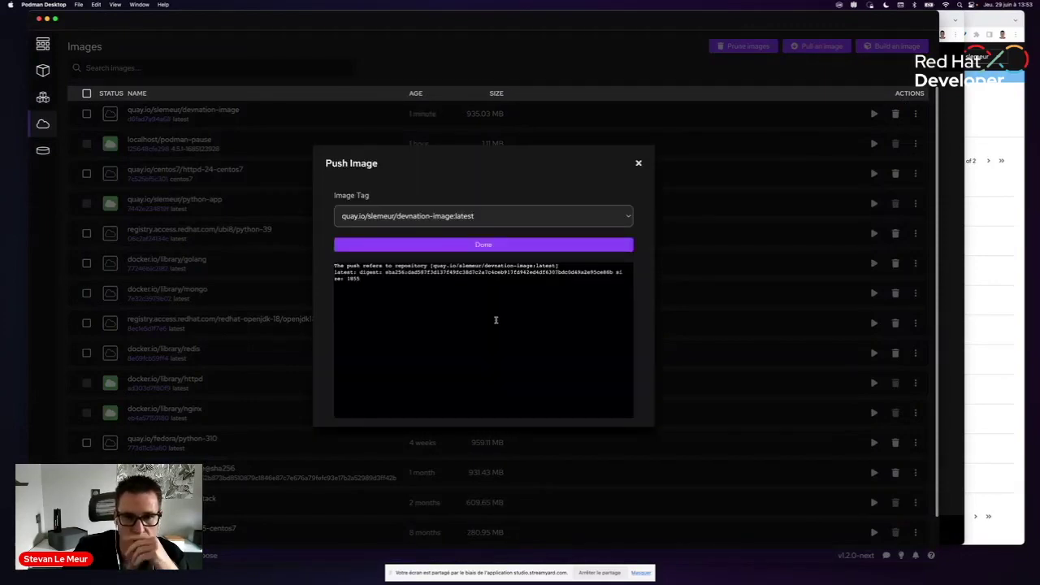
left_click(982, 194)
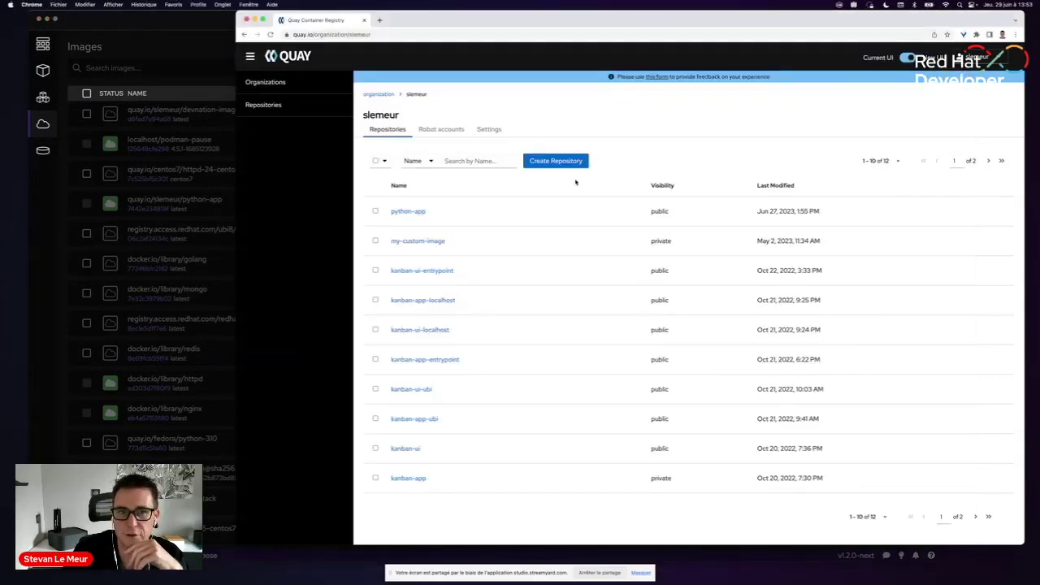
left_click(271, 35)
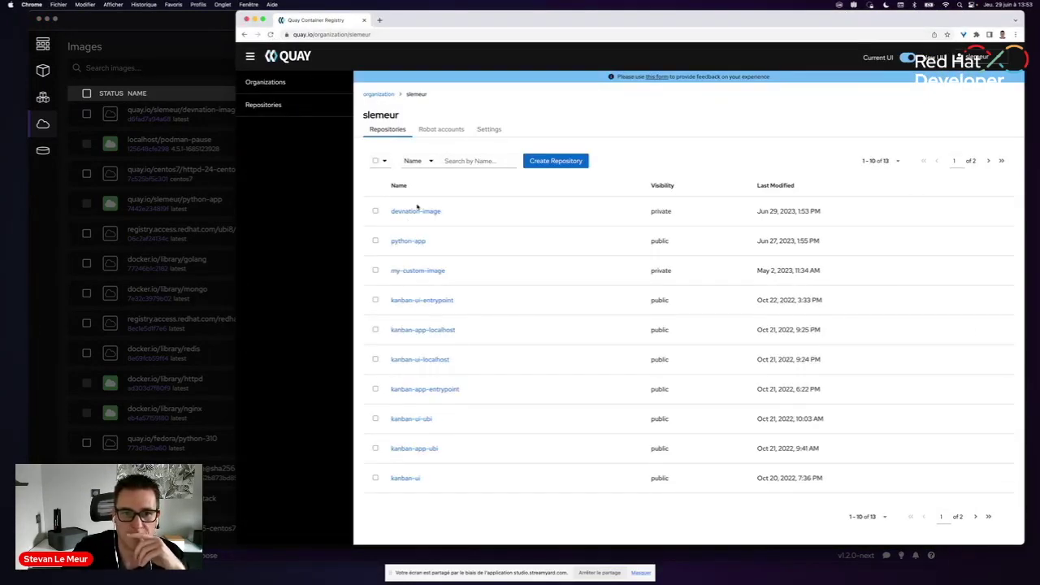
left_click(136, 70)
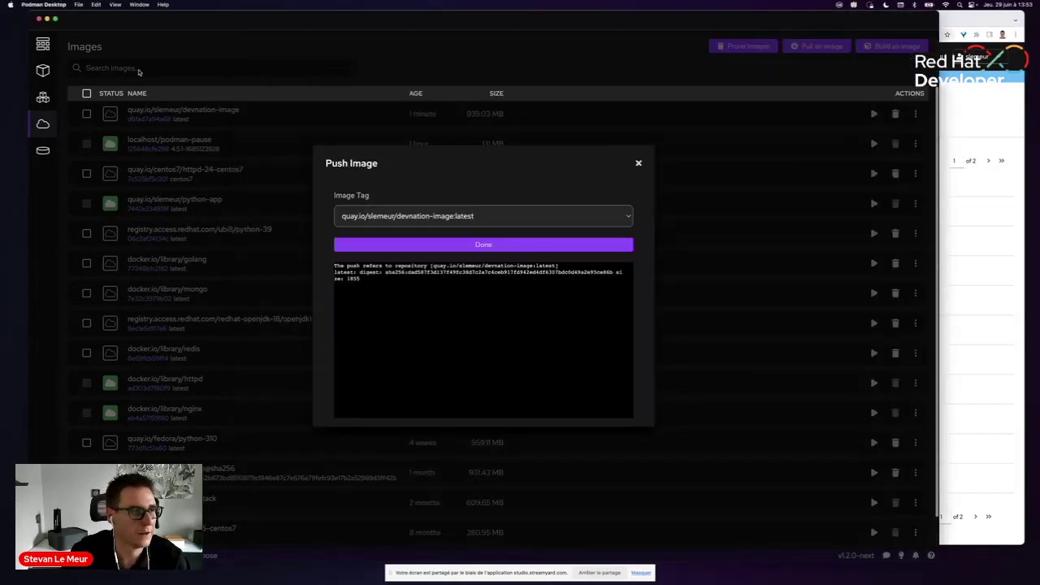
left_click(638, 164)
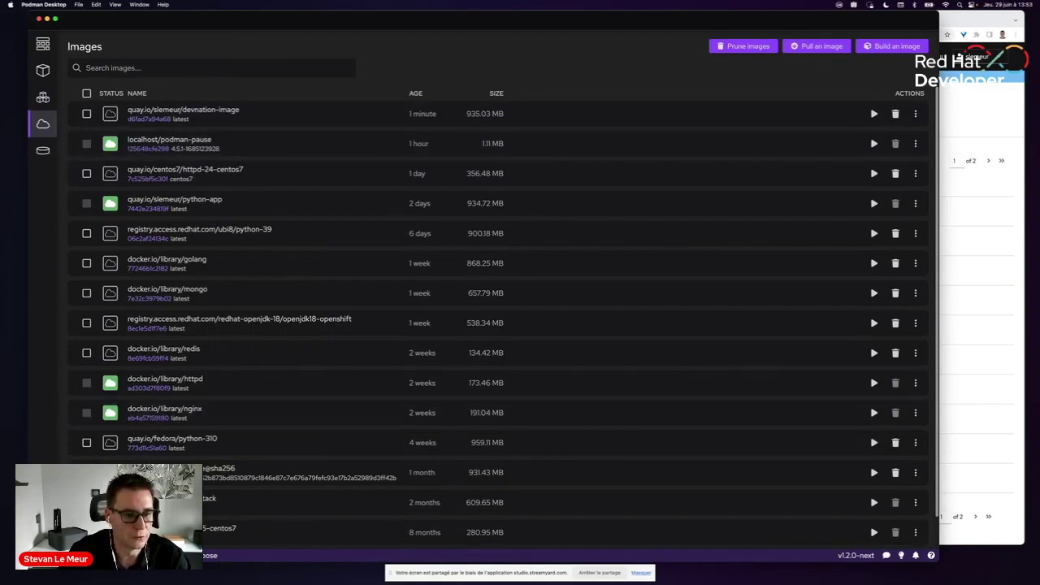
key("super+comma")
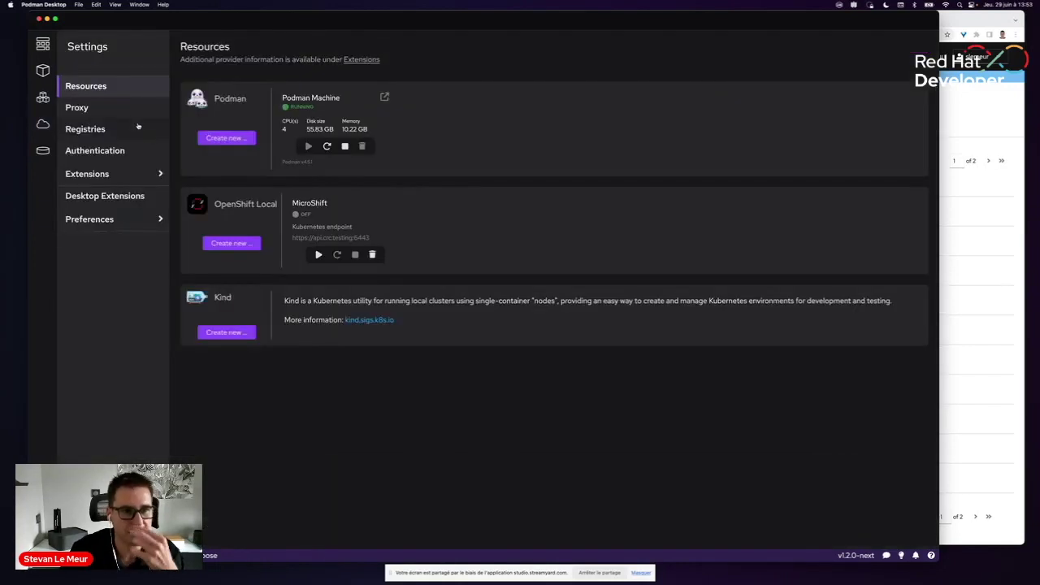
Look over the Proxy settings and scroll through Preferences, then return to the Containers list.
left_click(130, 109)
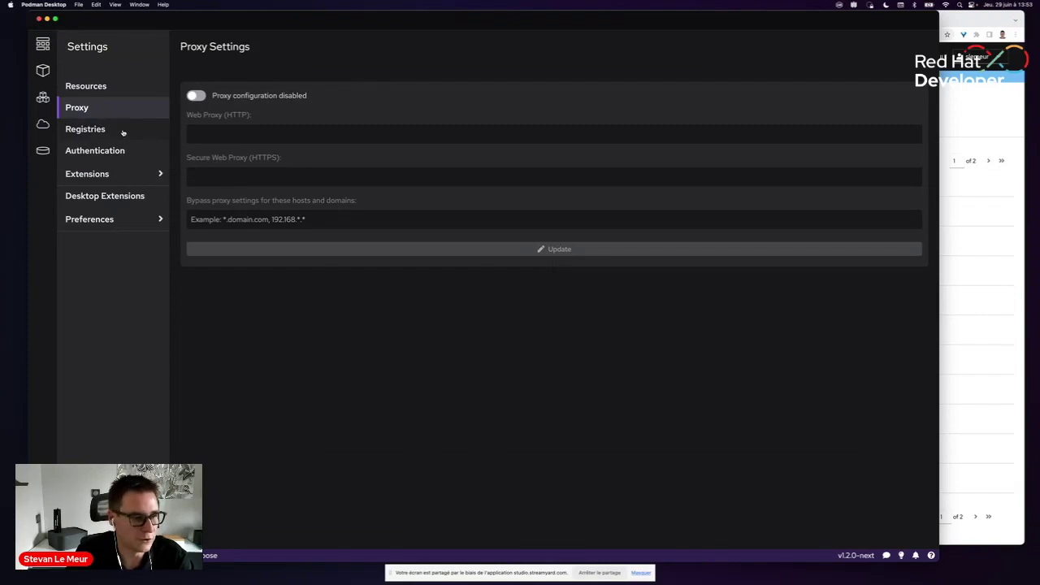
left_click(116, 221)
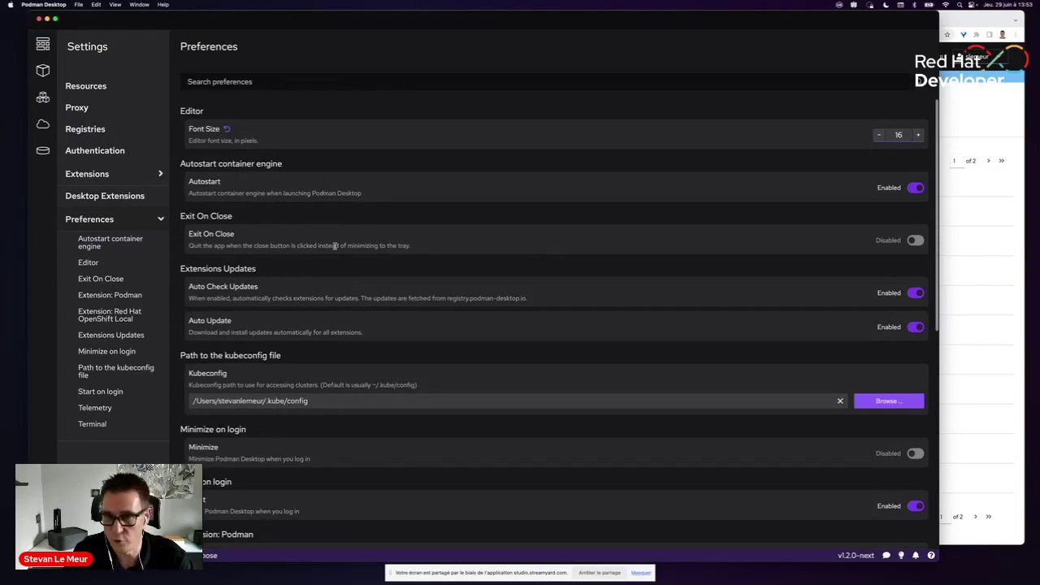
scroll(334, 246, "down", 1)
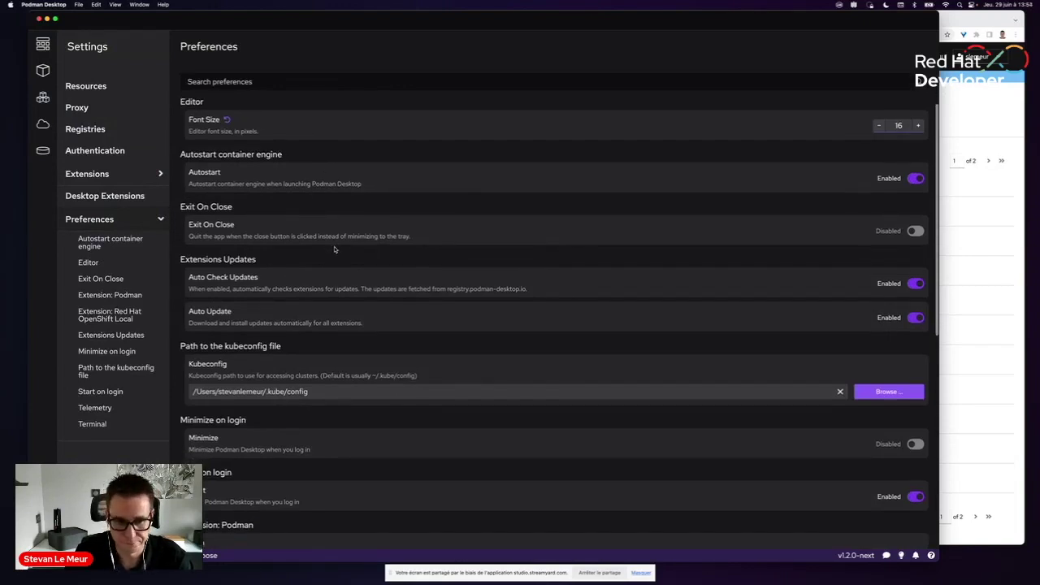
scroll(334, 250, "down", 1)
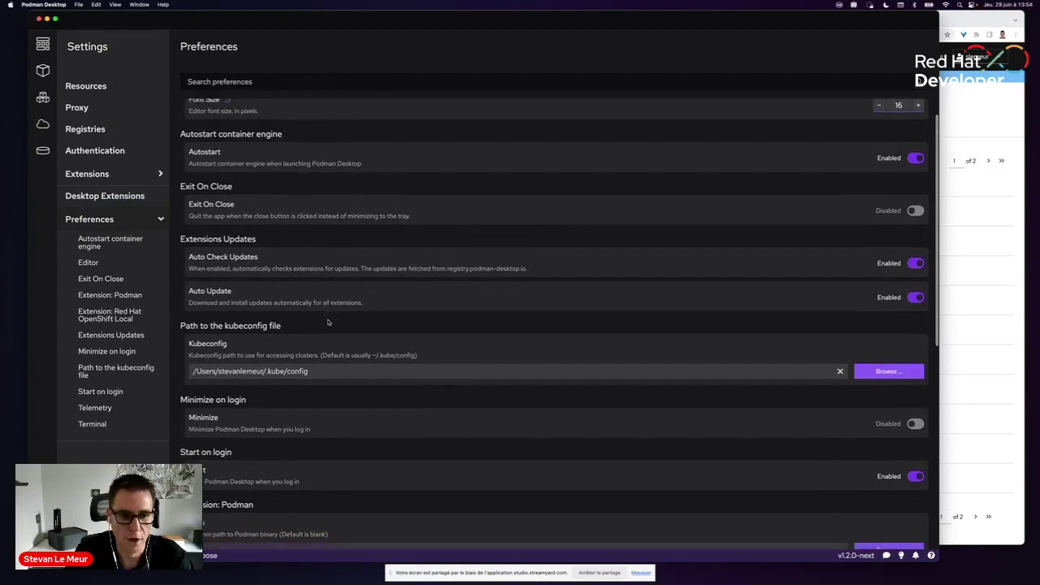
scroll(328, 321, "down", 3)
scroll(329, 323, "down", 20)
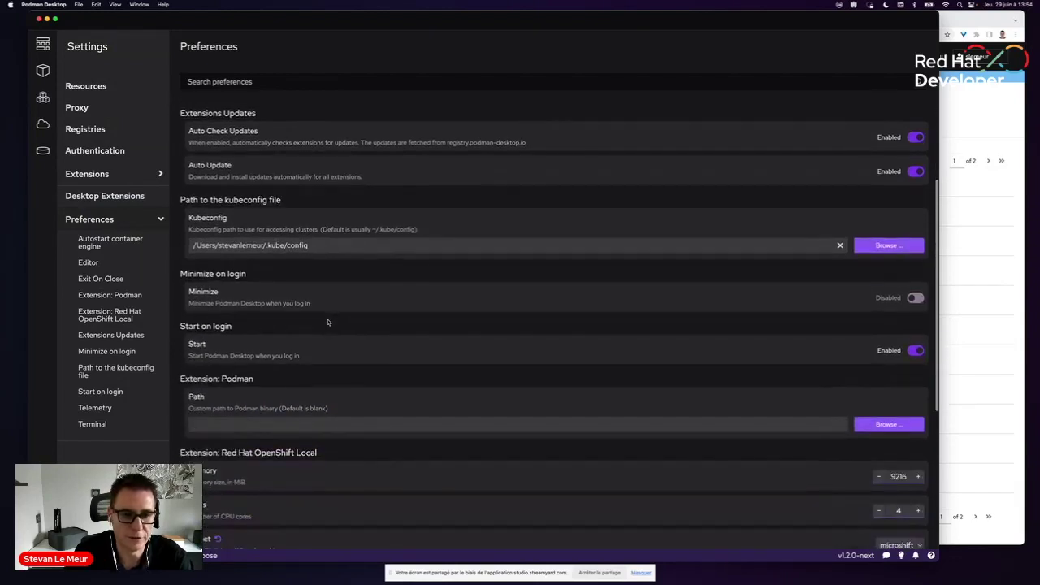
scroll(328, 323, "down", 7)
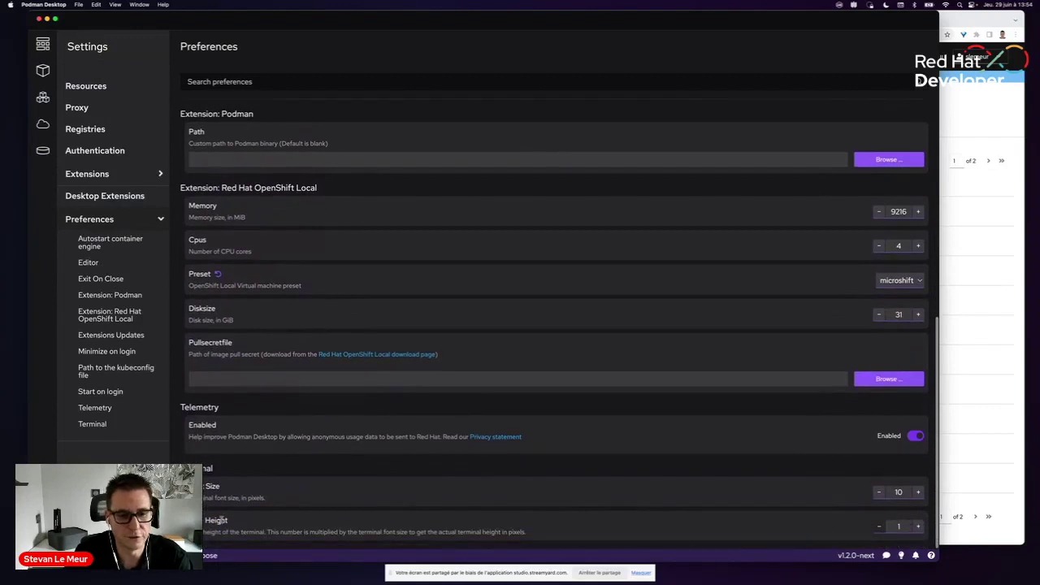
scroll(237, 524, "up", 10)
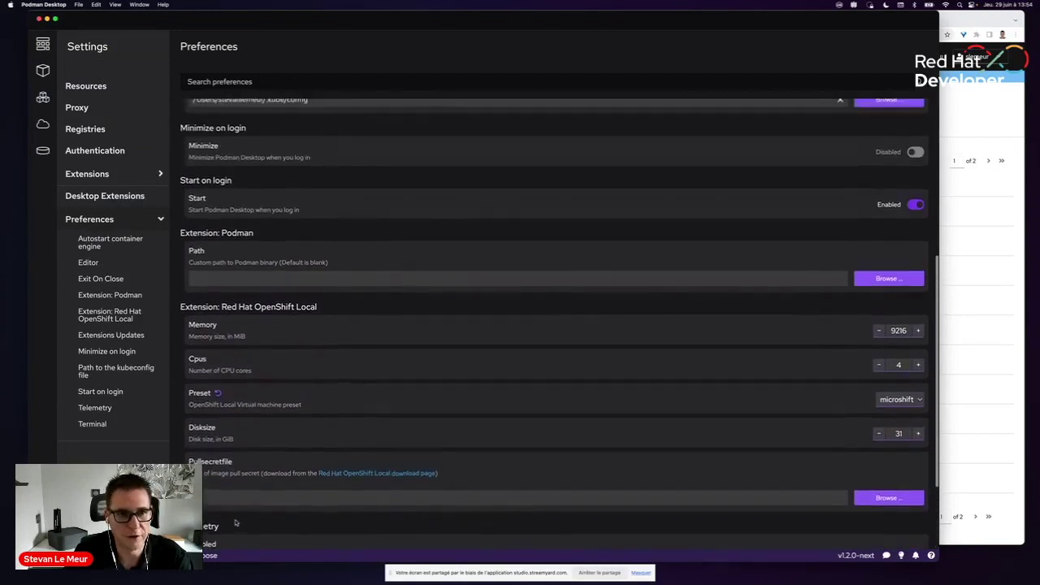
scroll(237, 524, "up", 20)
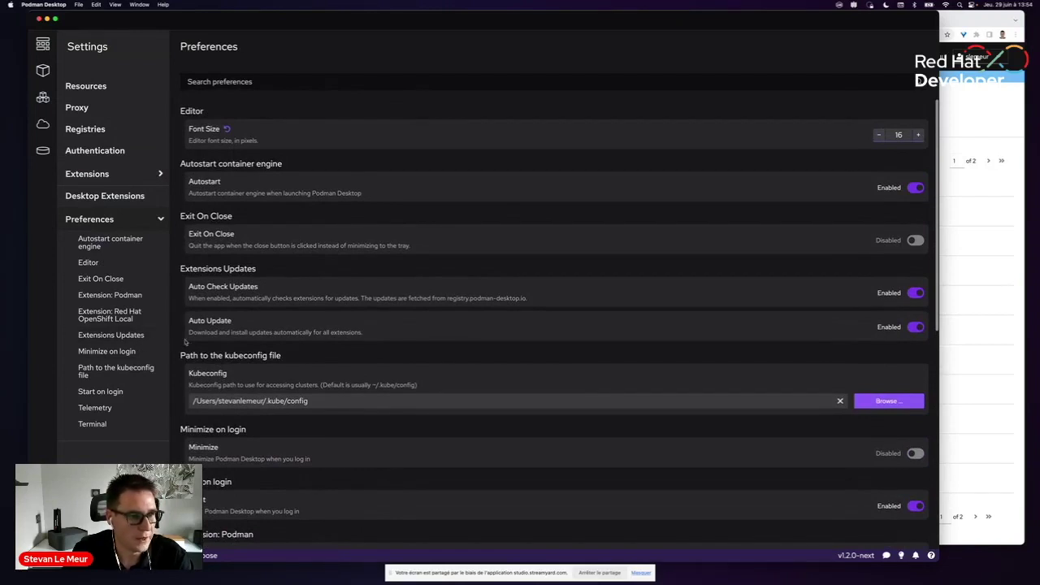
left_click(44, 73)
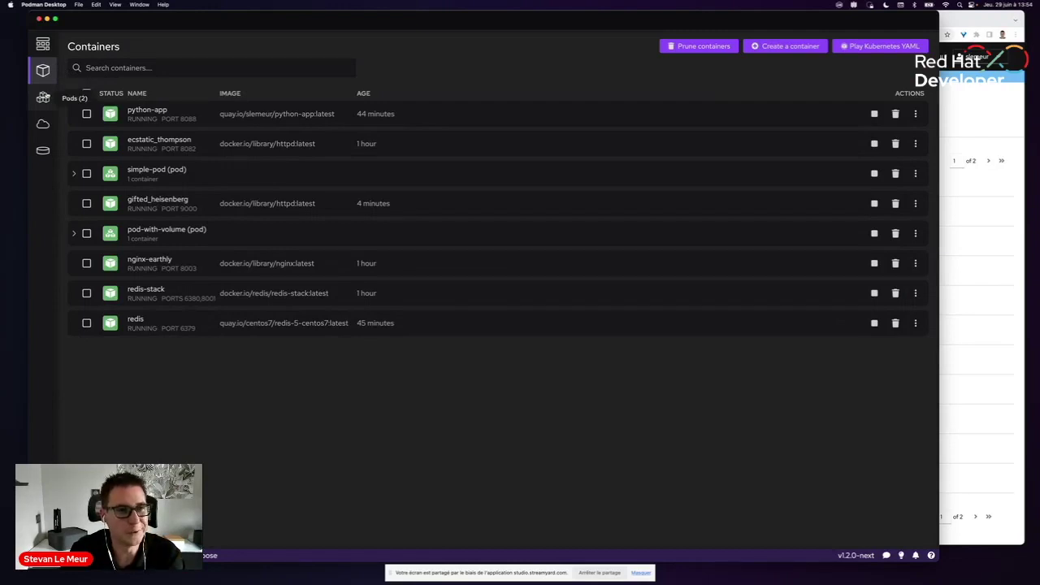
Play pods/httpd-pod.yaml on the Podman container engine to create httpd-pod.
left_click(43, 98)
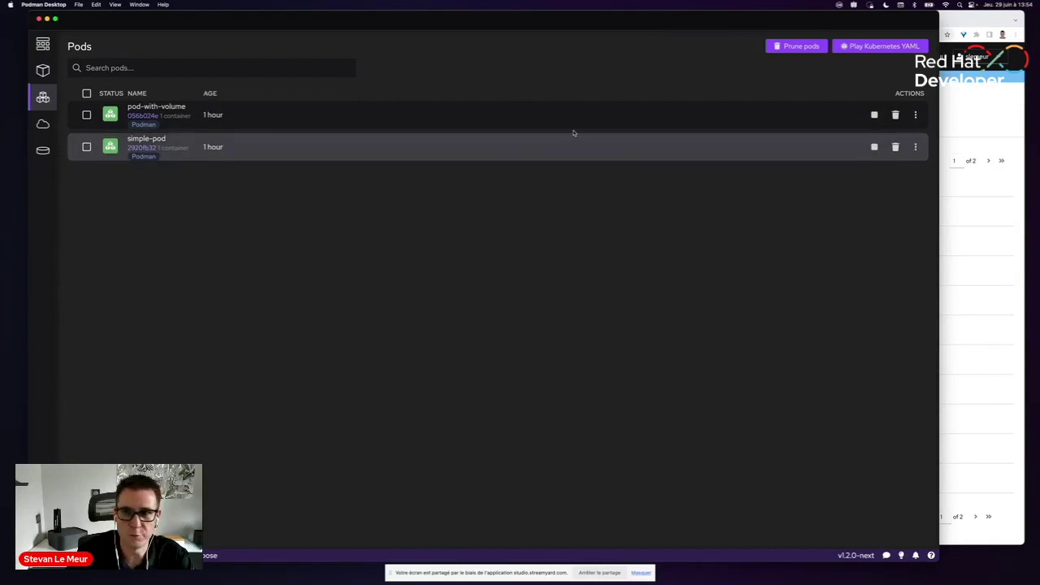
left_click(862, 50)
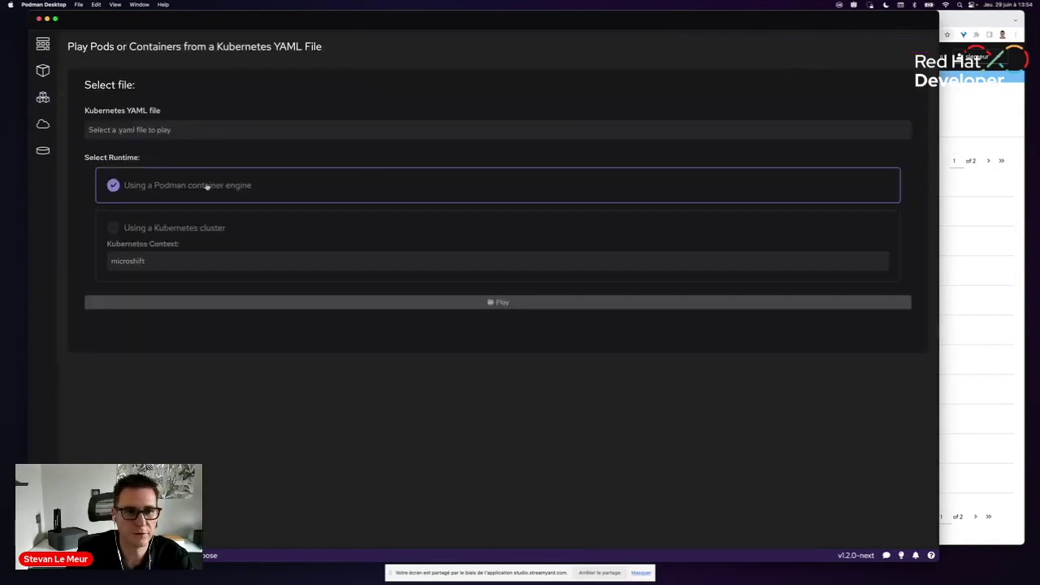
left_click(198, 135)
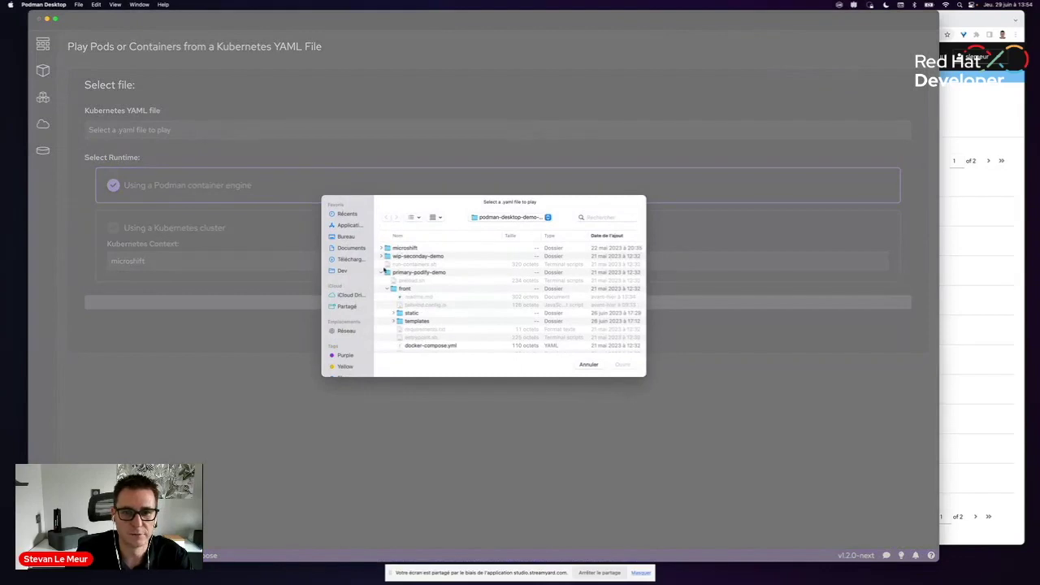
left_click(381, 276)
left_click(427, 307)
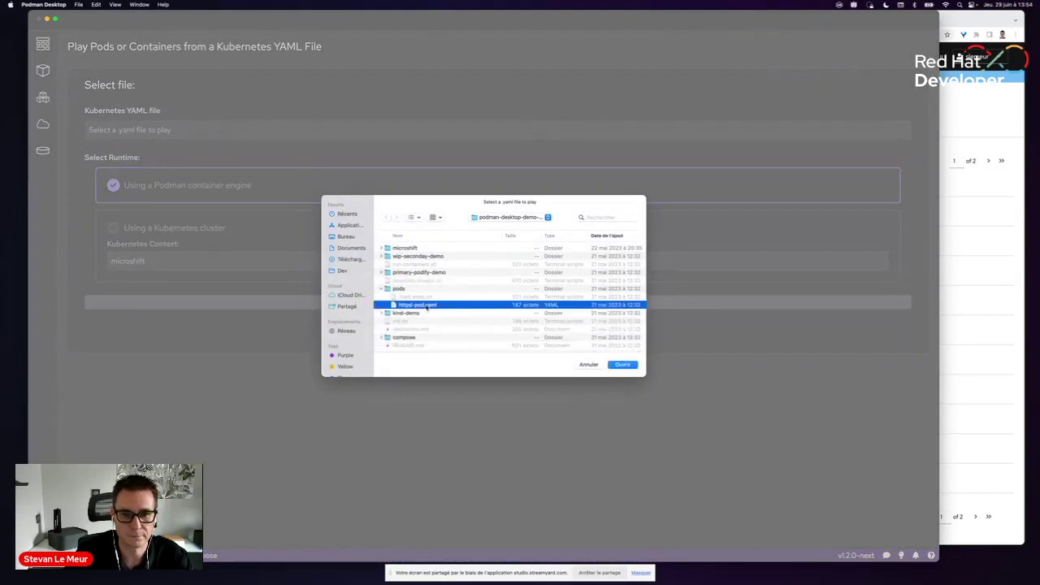
left_click(623, 365)
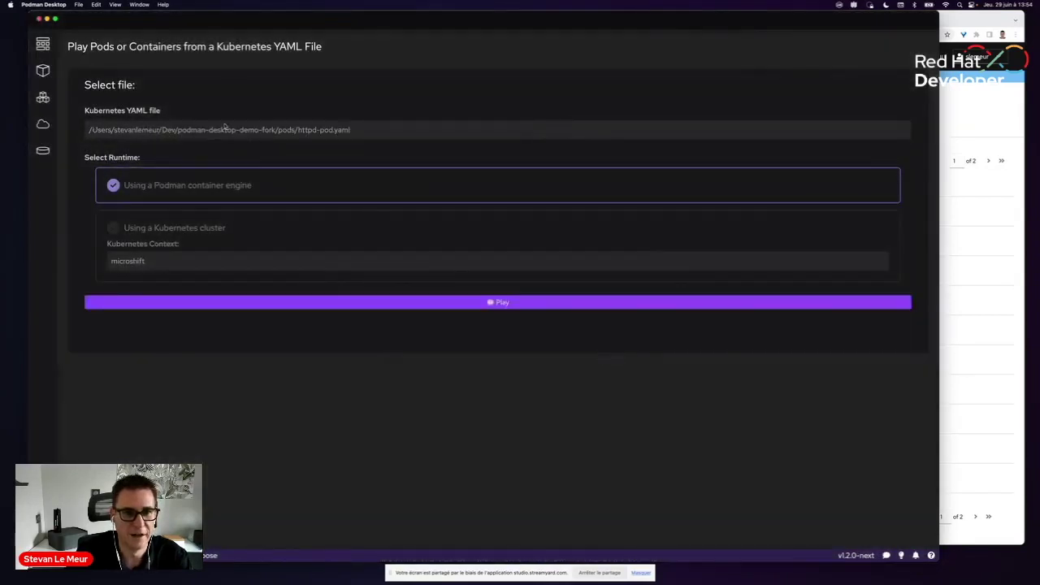
left_click(467, 305)
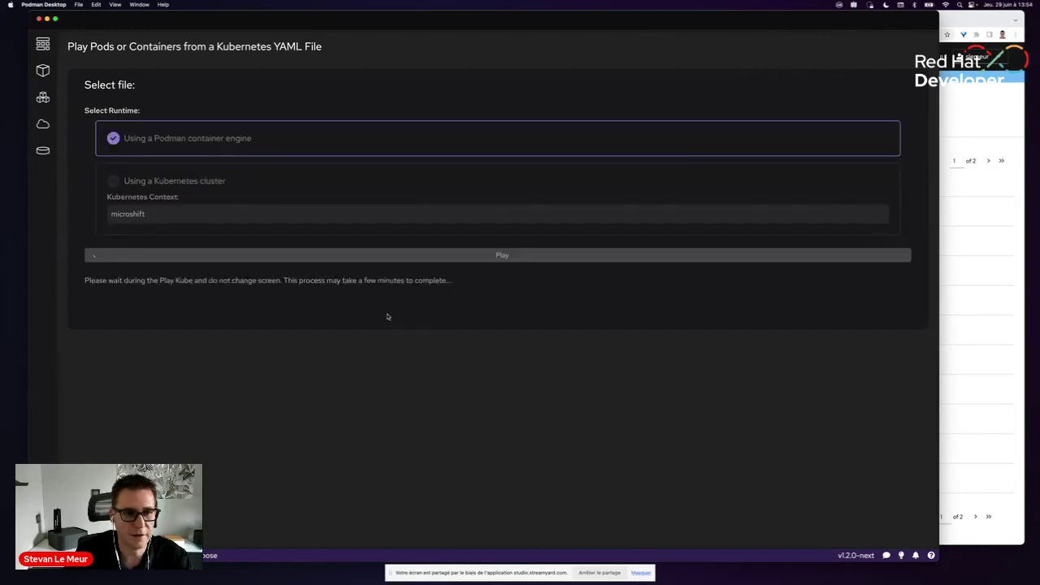
left_click(450, 330)
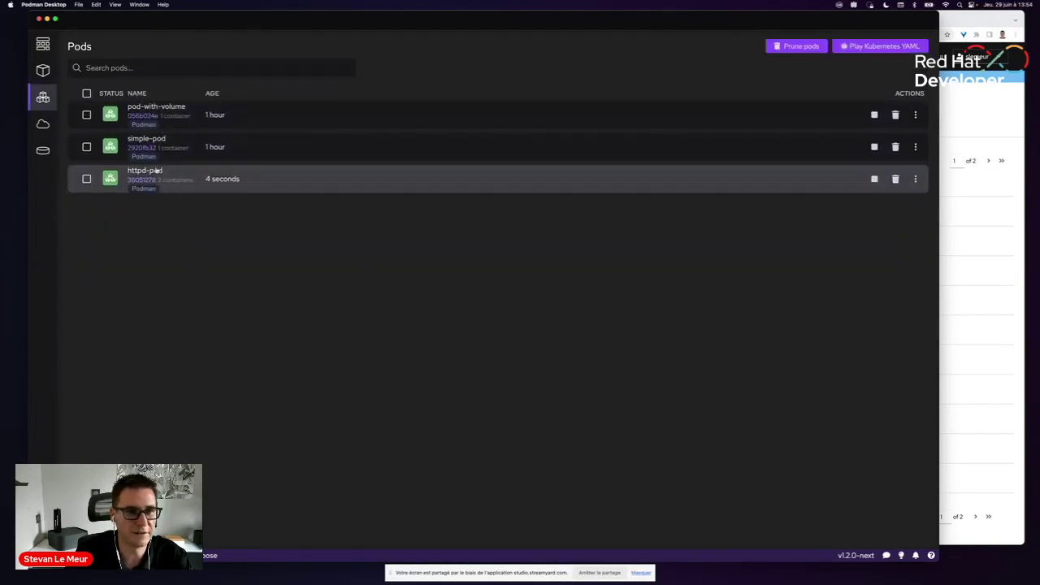
Check httpd-pod's summary and the httpd-pod-httpd-in-a-pod container's logs, then go back to Containers.
left_click(157, 172)
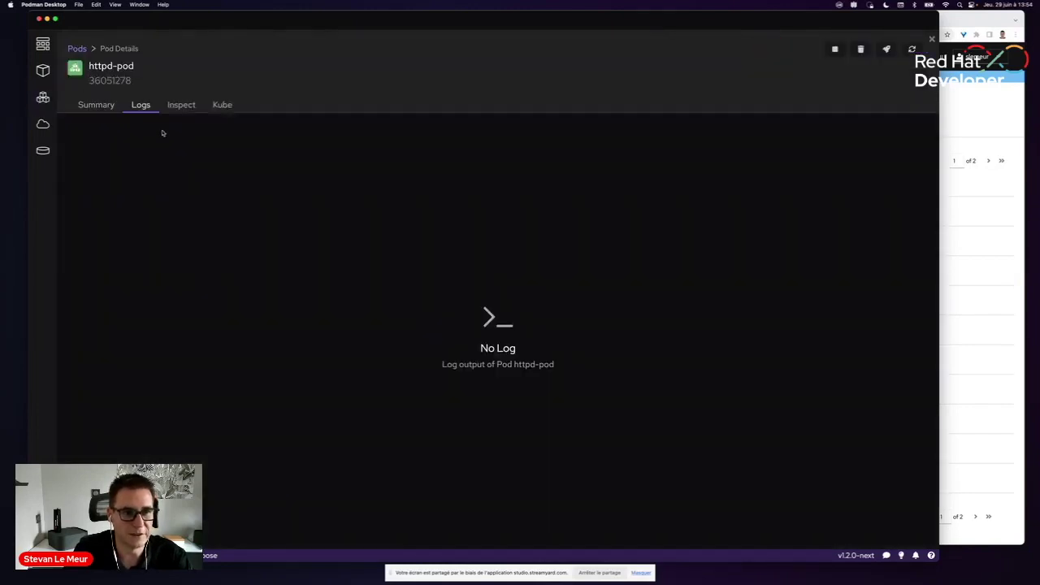
left_click(116, 107)
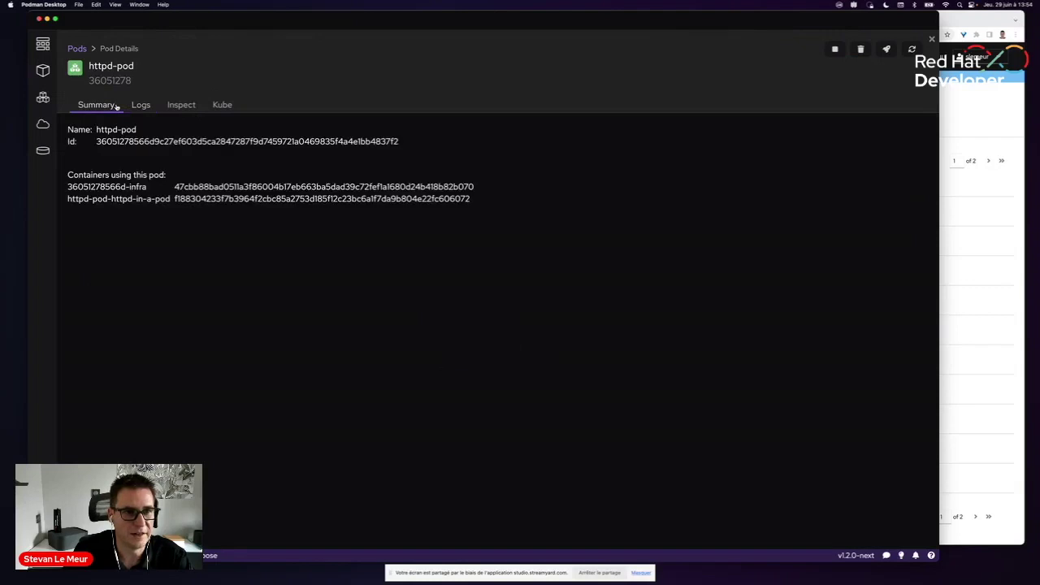
left_click(119, 200)
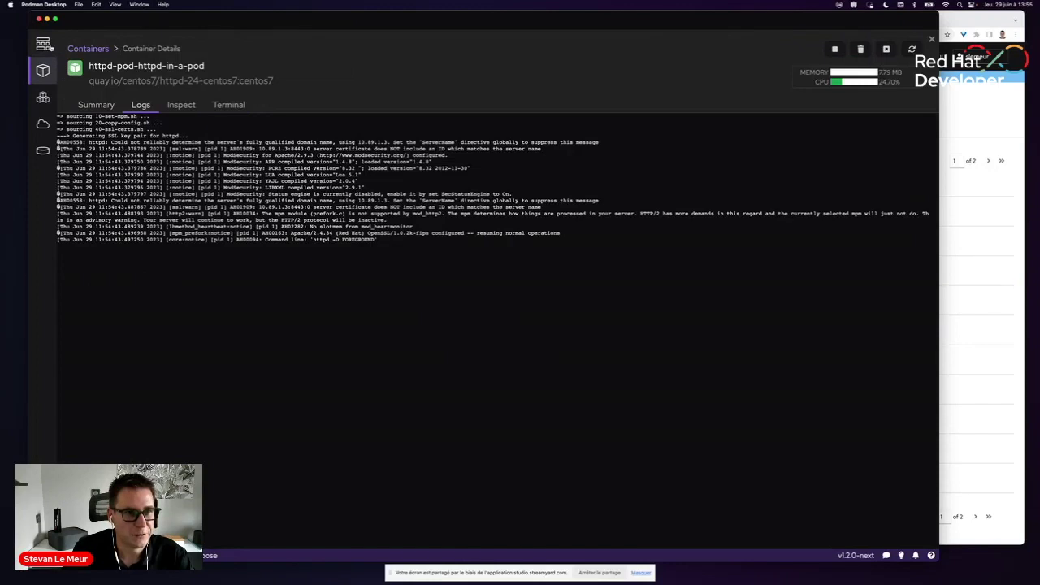
left_click(52, 72)
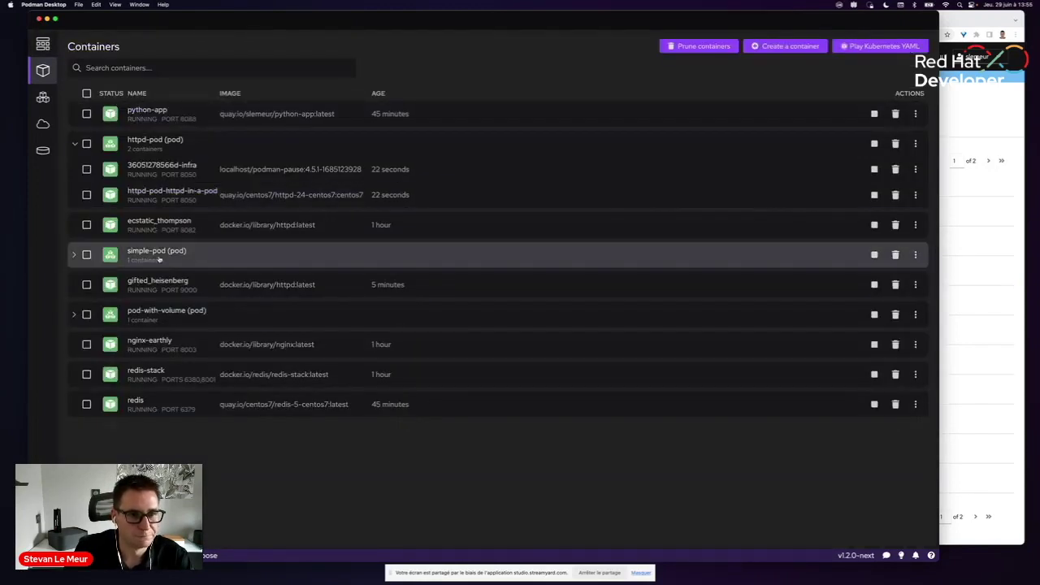
View nginx-earthly's Kube YAML, then open python-app's website at localhost:8088.
left_click(154, 343)
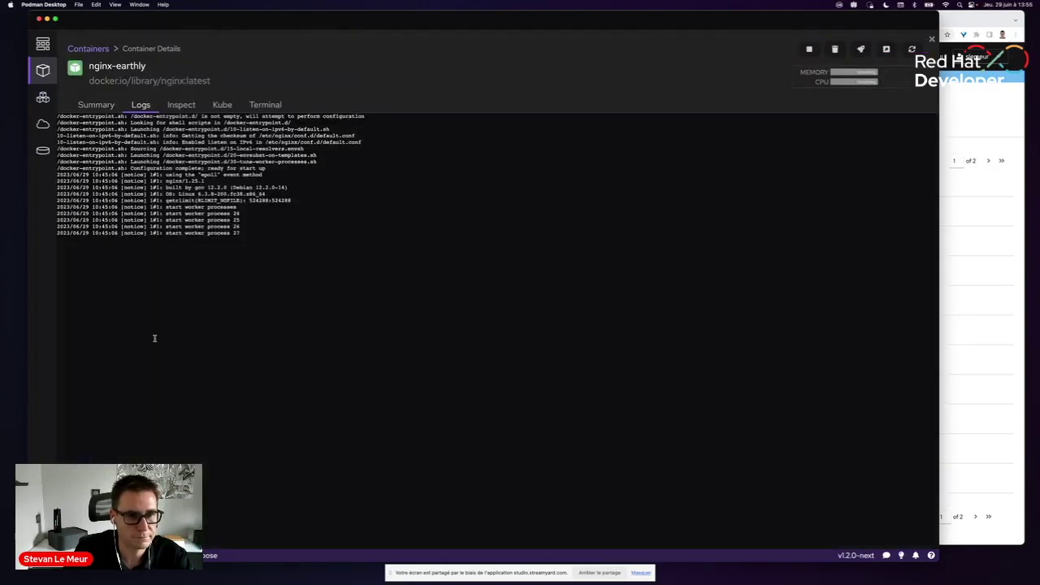
left_click(225, 106)
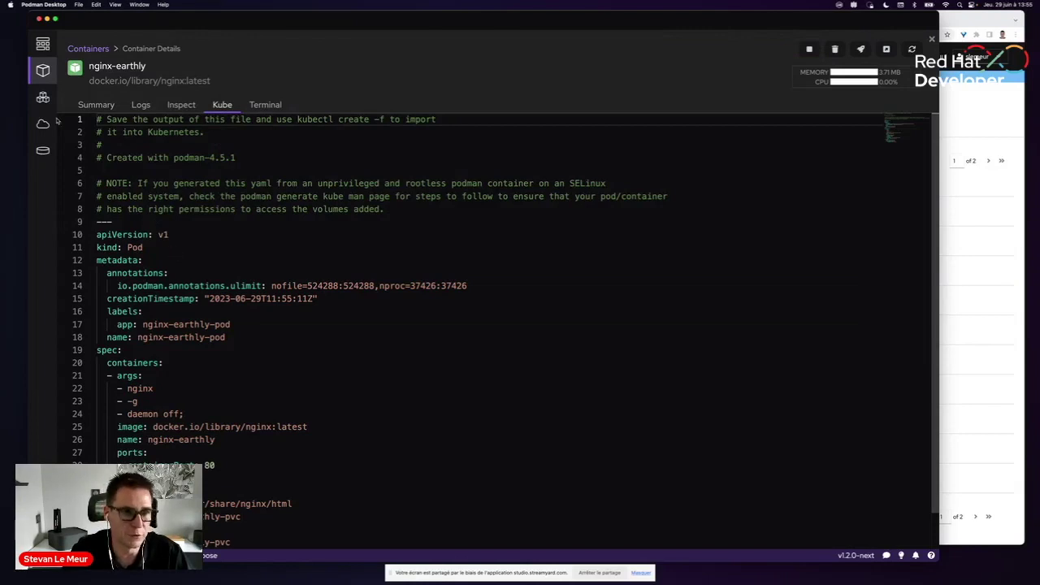
left_click(57, 79)
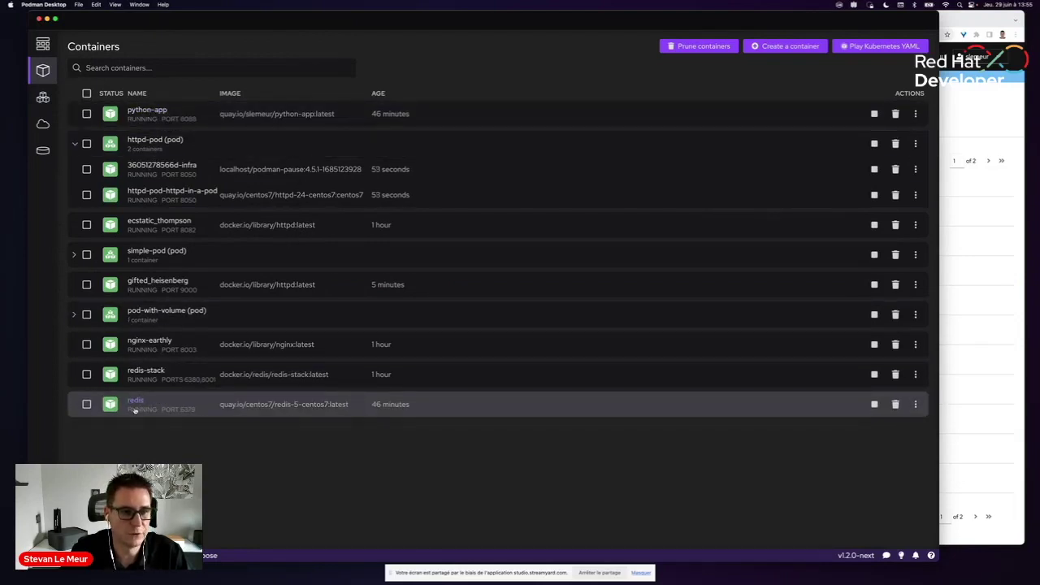
left_click(156, 116)
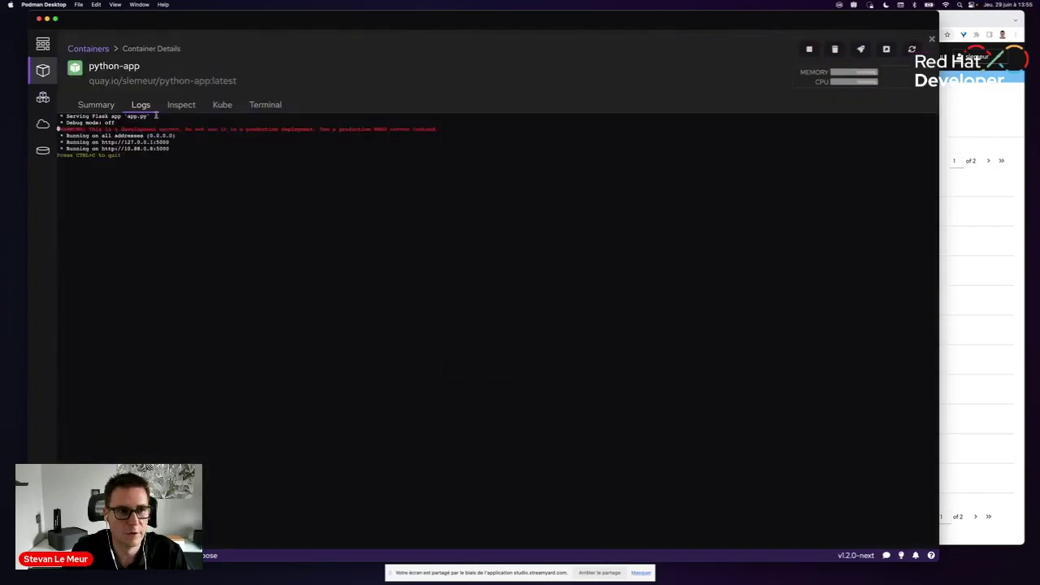
left_click(885, 50)
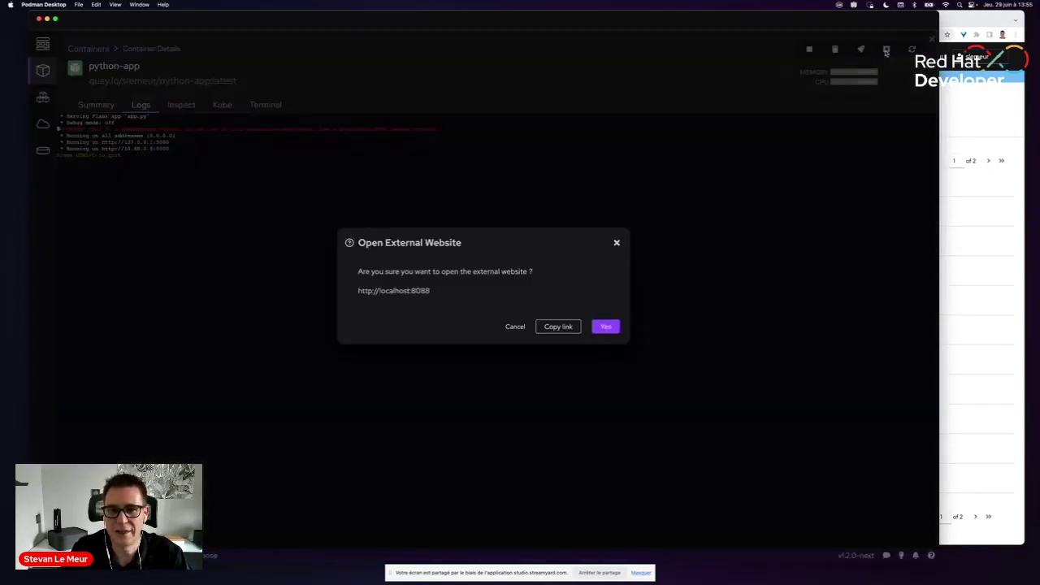
Open python-app's page at localhost:8088 in Chrome, reload until the counter reads 3, and return to Podman Desktop.
left_click(607, 325)
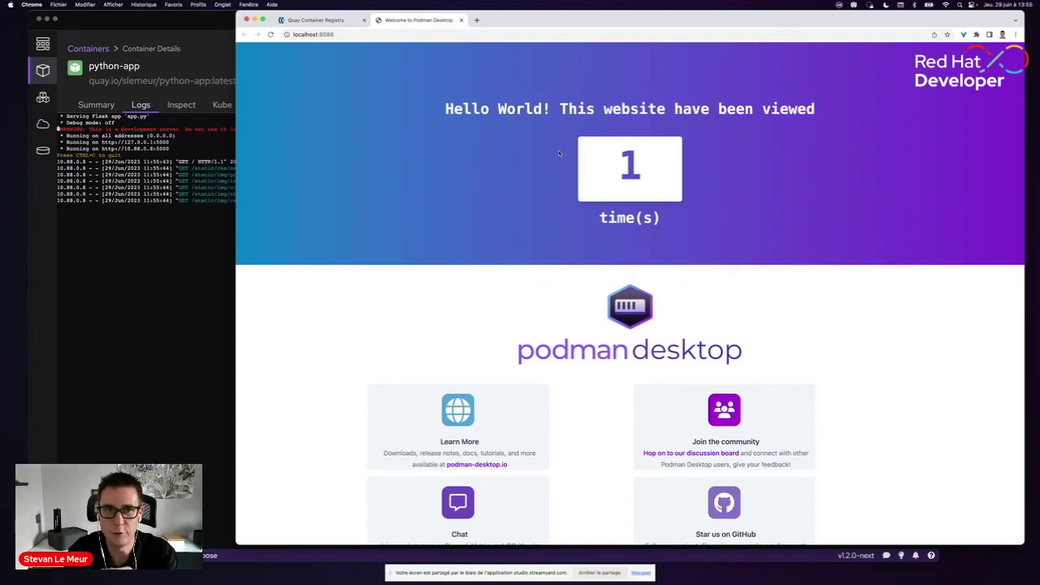
left_click(271, 34)
left_click(271, 34)
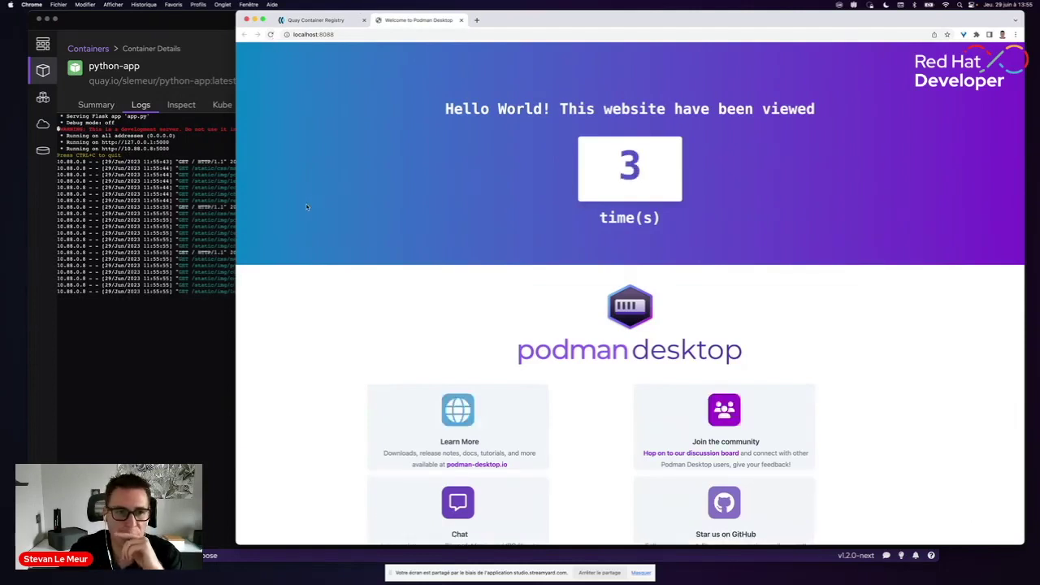
left_click(199, 309)
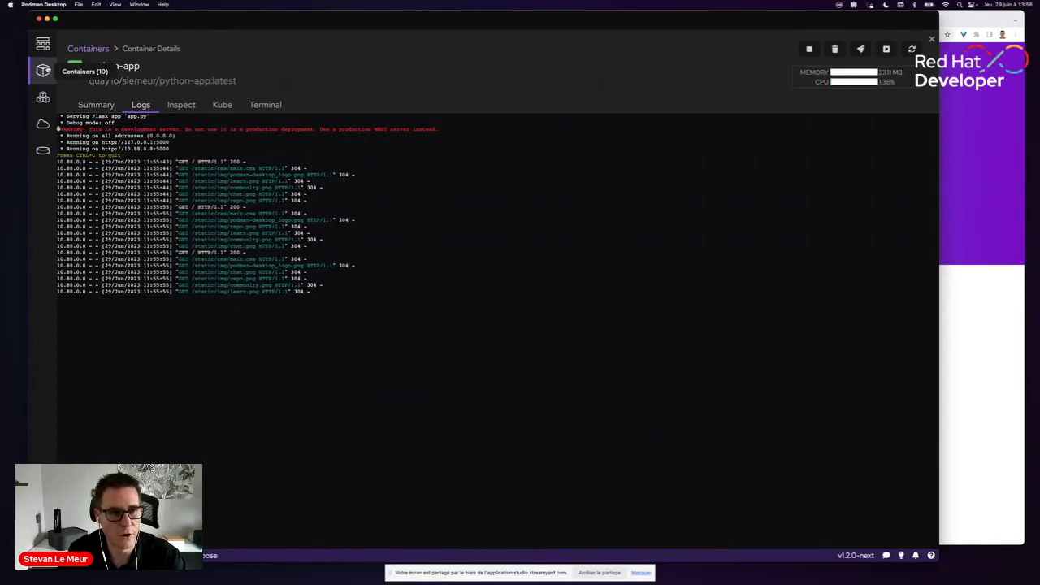
Copy the python-app and redis containers into pod my-pod, unchecking redis port 6379 so only 8088 is exposed.
left_click(43, 71)
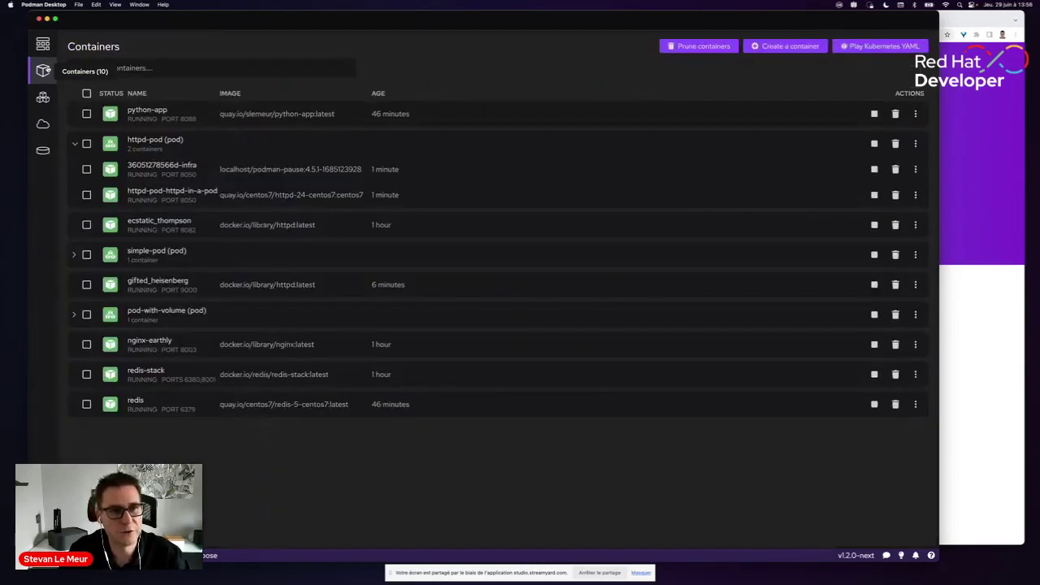
left_click(86, 114)
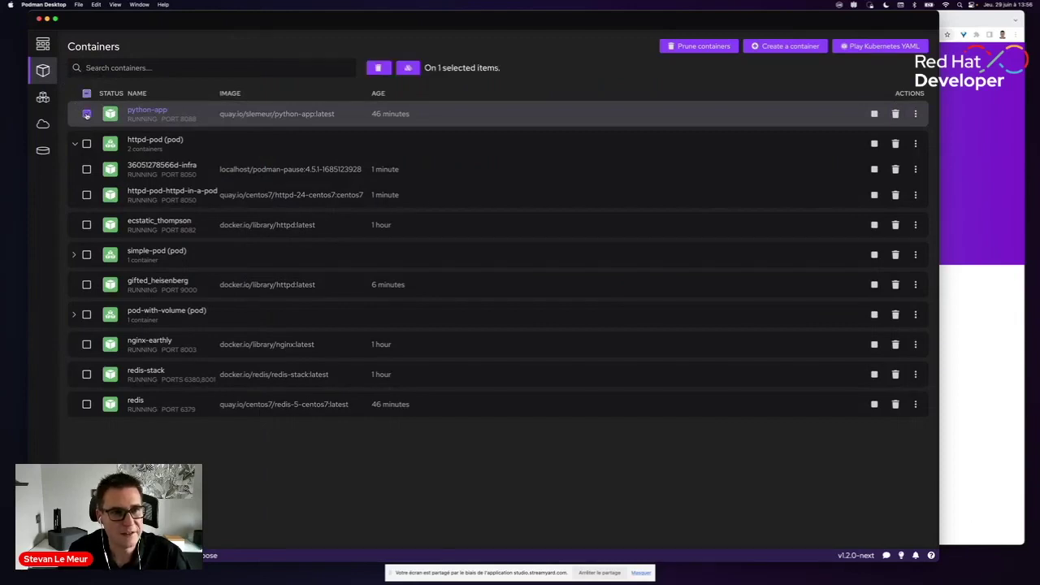
left_click(87, 404)
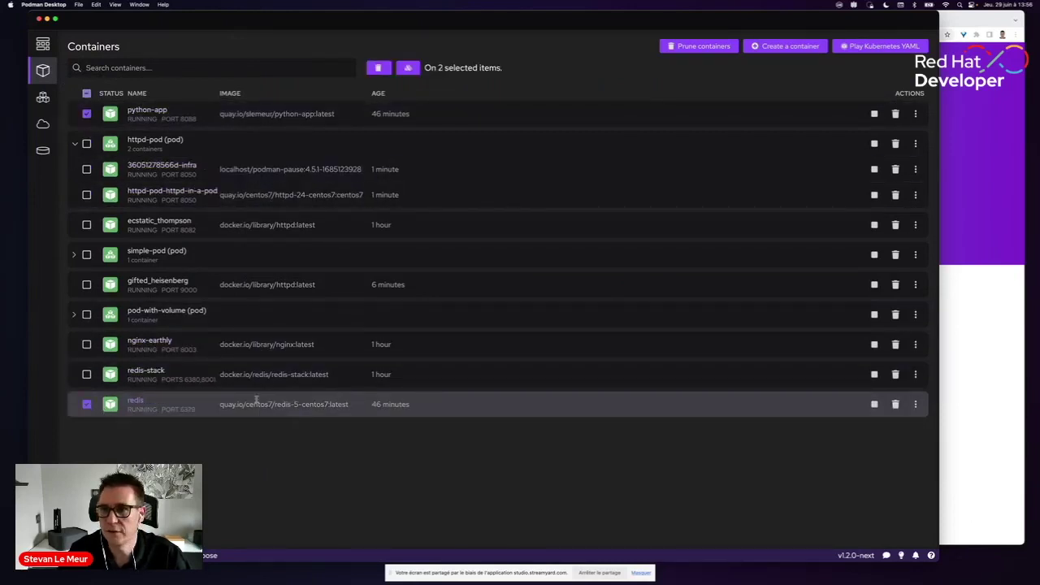
left_click(408, 69)
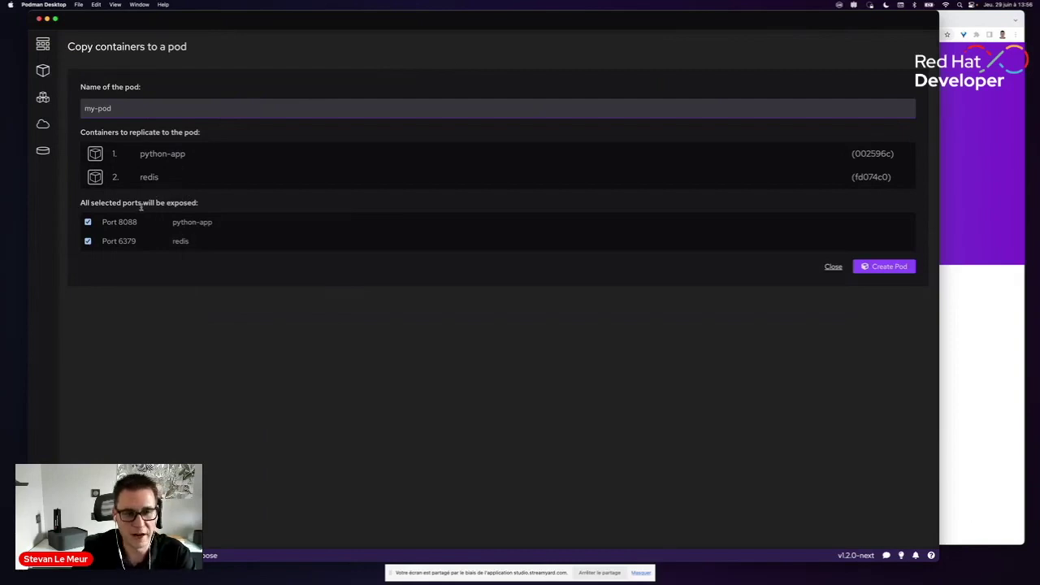
left_click(88, 241)
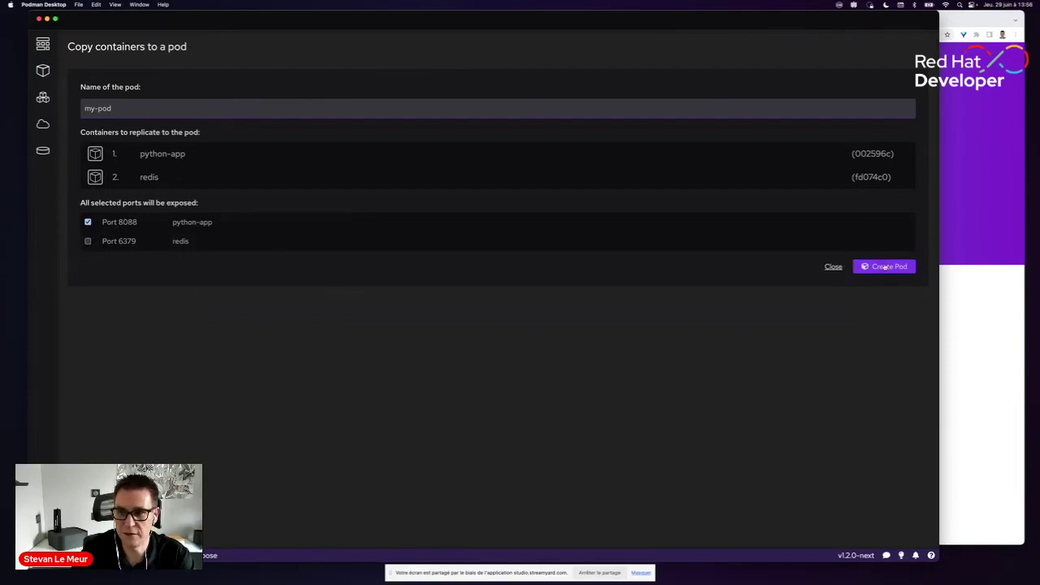
left_click(886, 267)
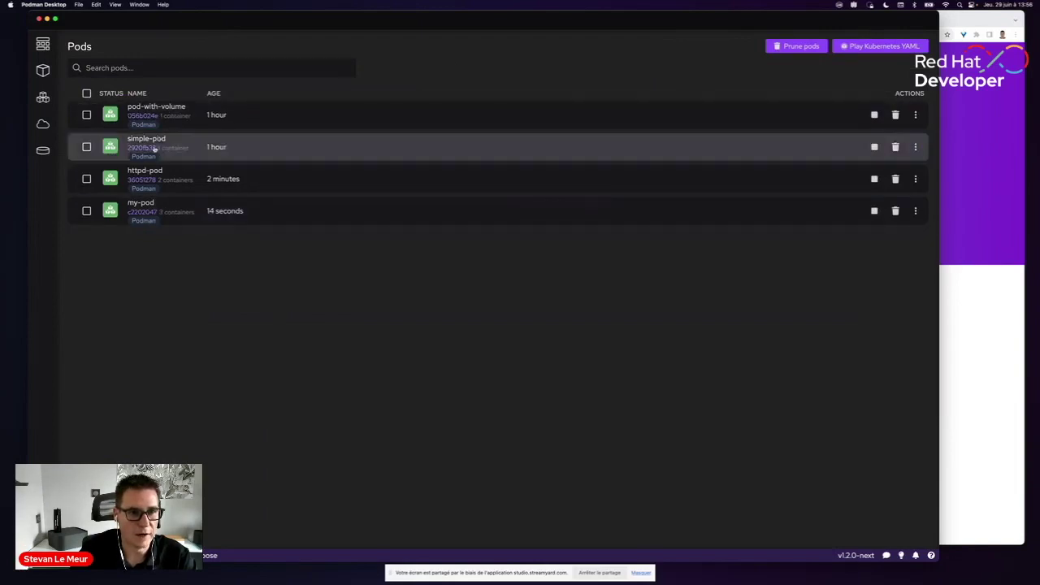
left_click(150, 204)
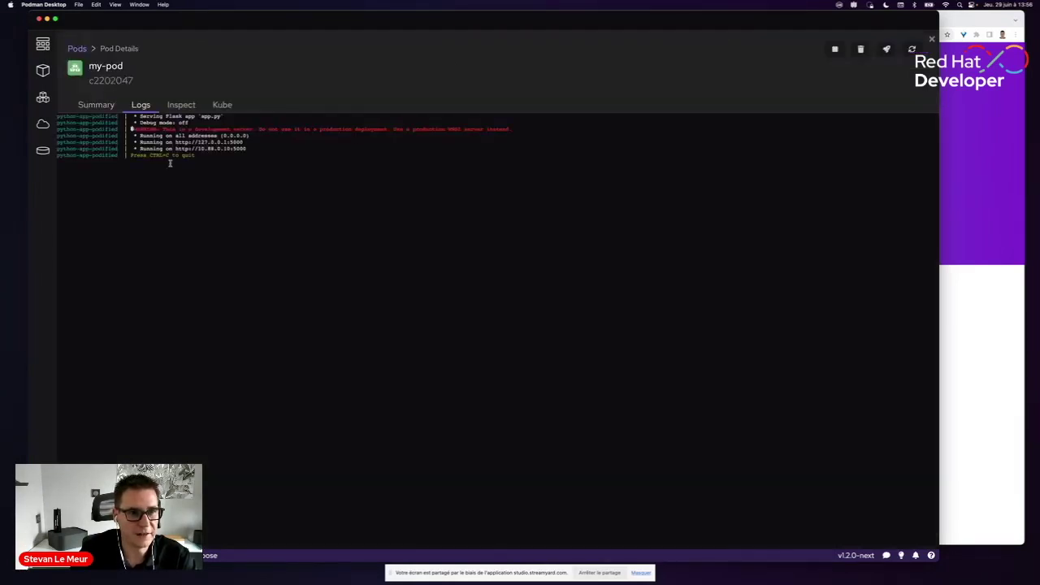
left_click(110, 106)
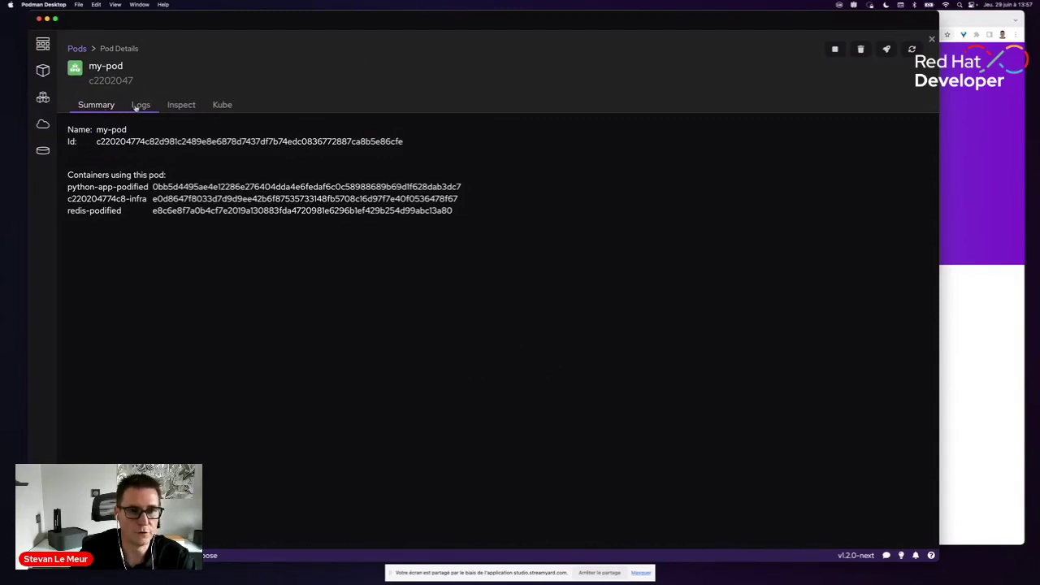
left_click(110, 188)
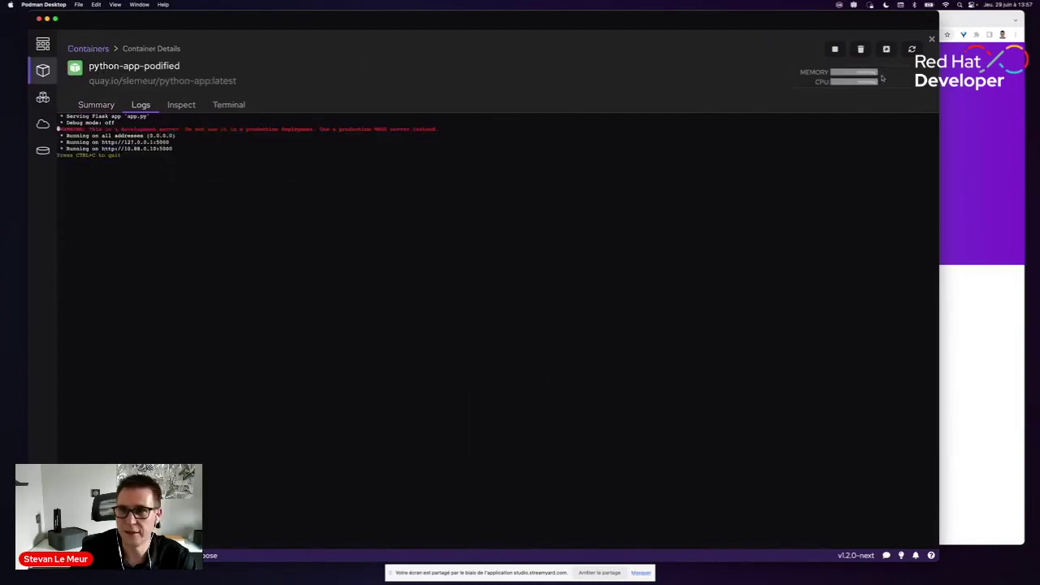
left_click(887, 50)
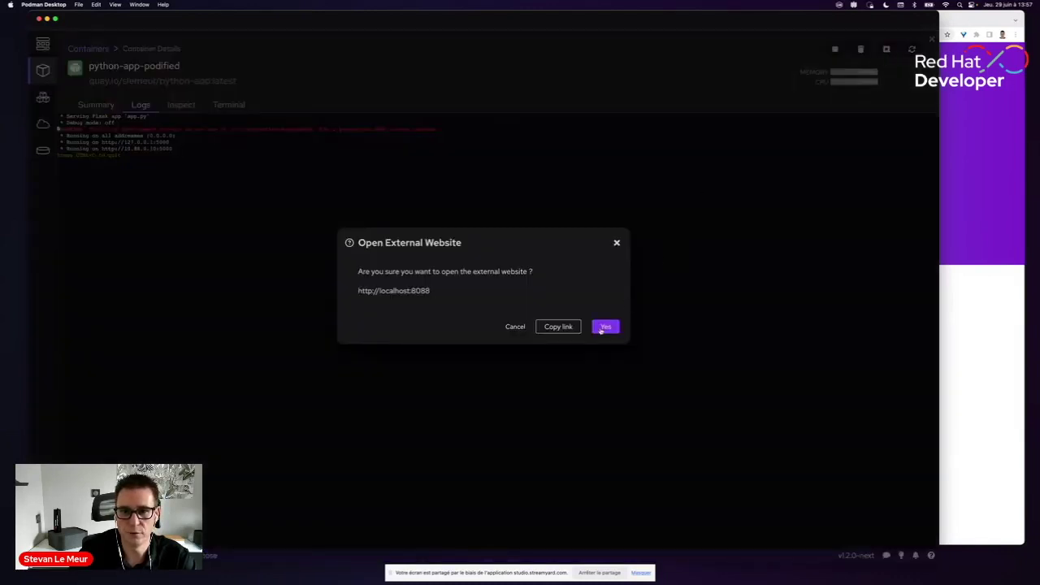
Load the podified app at localhost:8088 in Chrome, reload until the counter reads 3, then show Podman Desktop's Pods list.
left_click(604, 328)
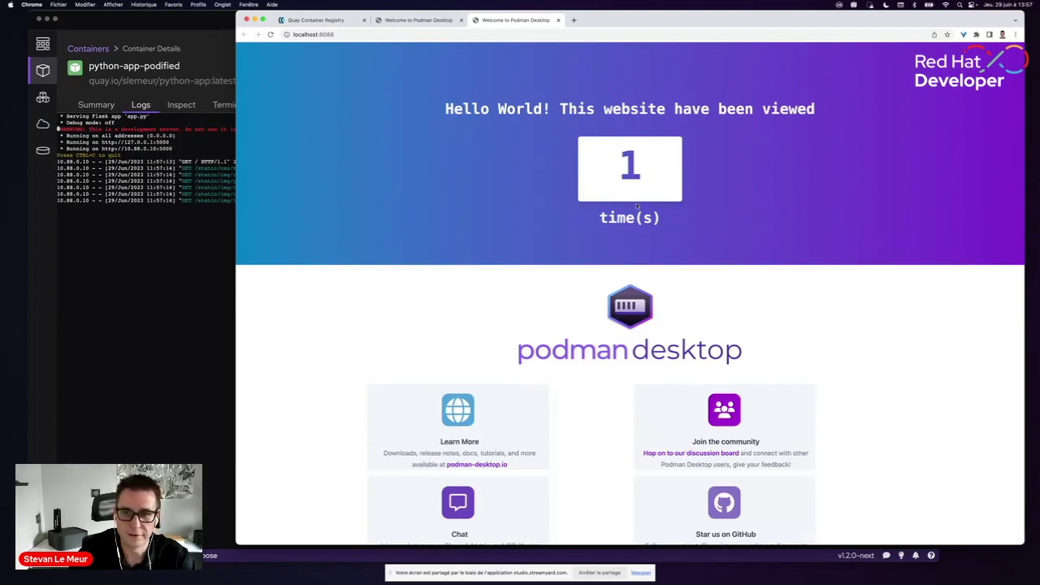
left_click(271, 34)
left_click(271, 34)
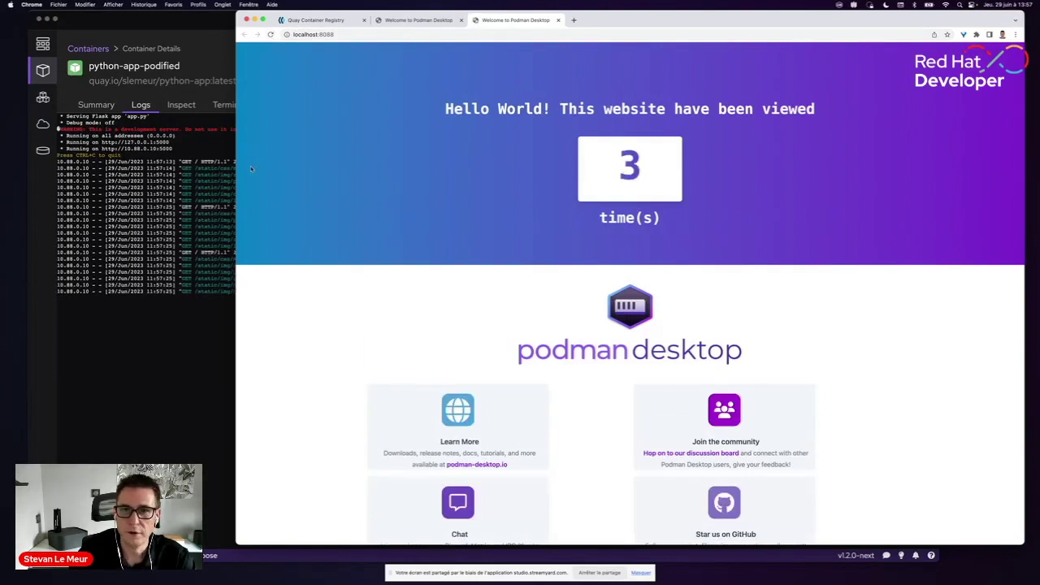
left_click(186, 268)
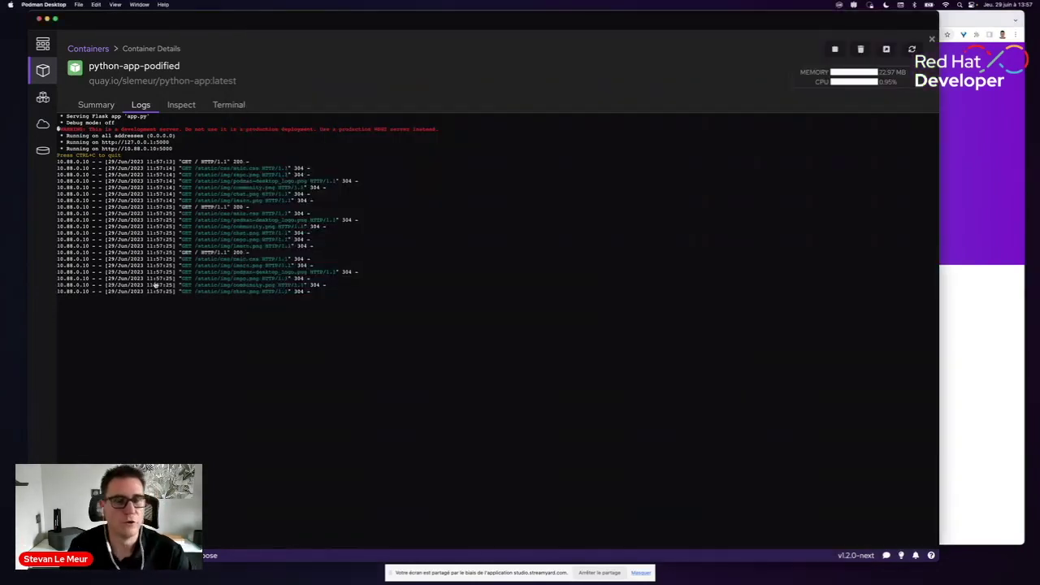
left_click(48, 98)
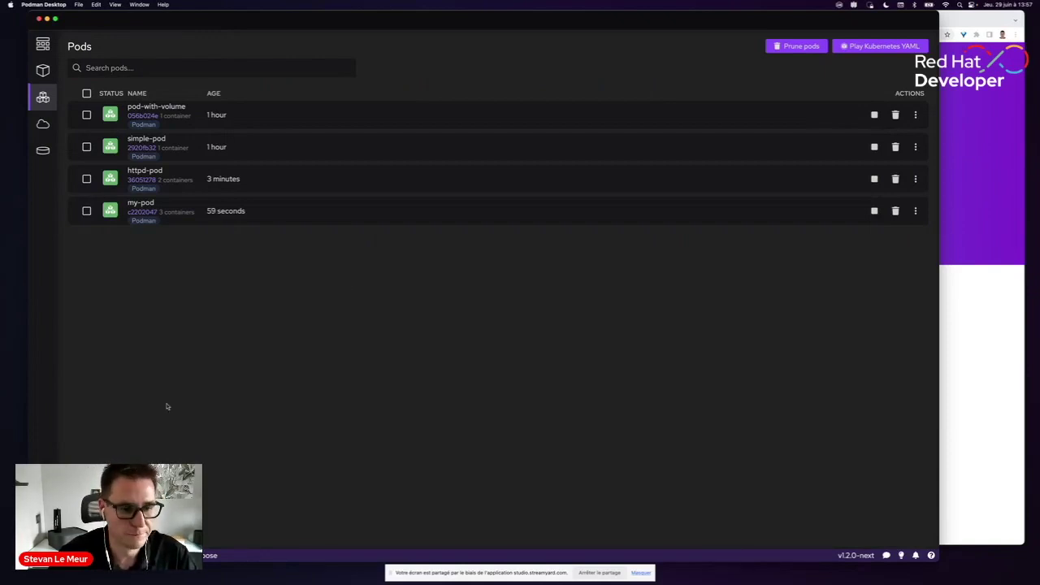
Open Settings > Resources with Super+comma, showing Podman Machine, OpenShift Local and Kind.
key("super+comma")
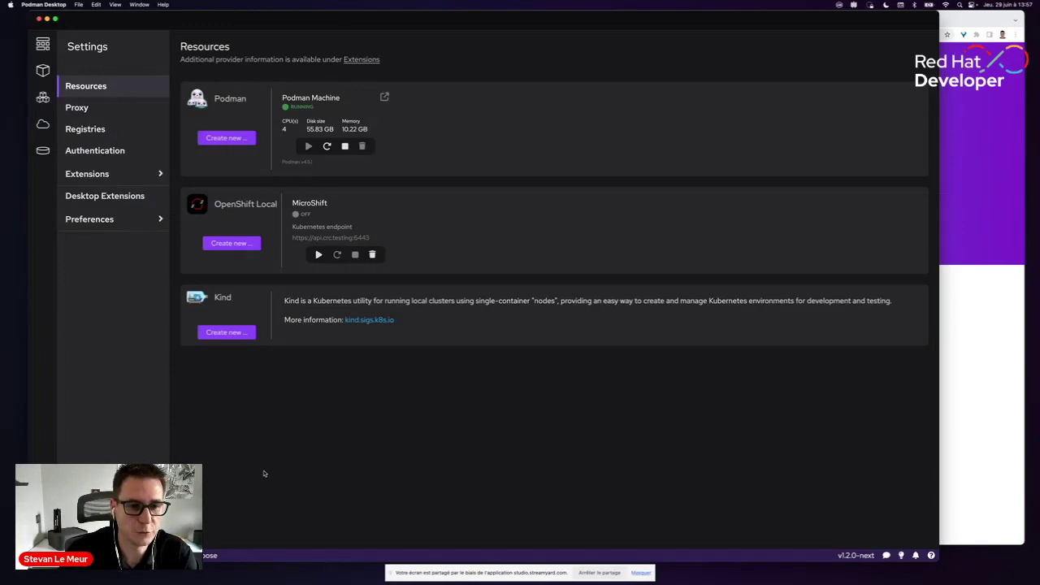
Create Kind cluster kind-cluster with default ports 9090/9443 and ingress, and follow its creation logs.
left_click(236, 336)
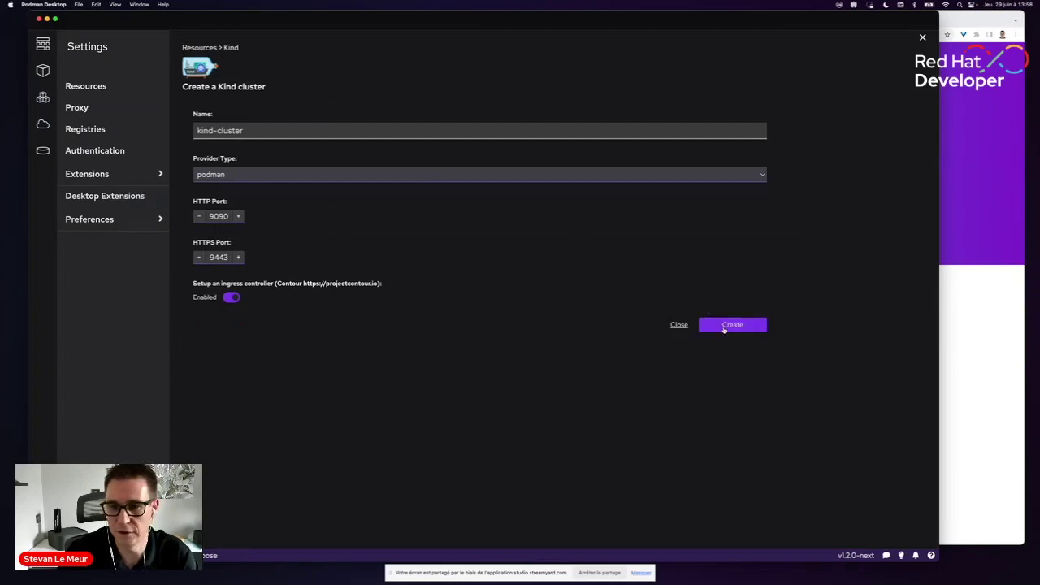
left_click(724, 329)
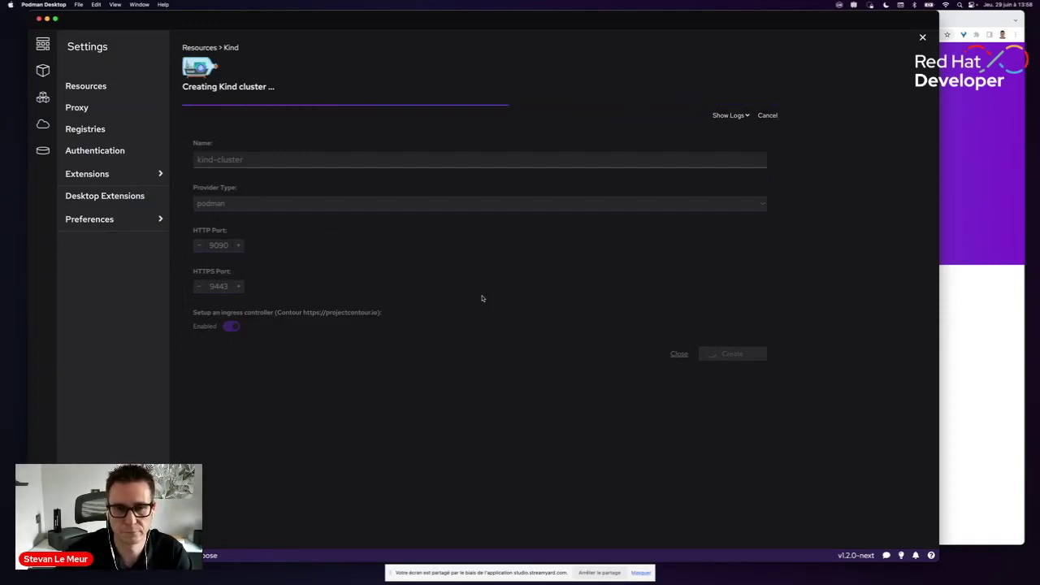
left_click(719, 117)
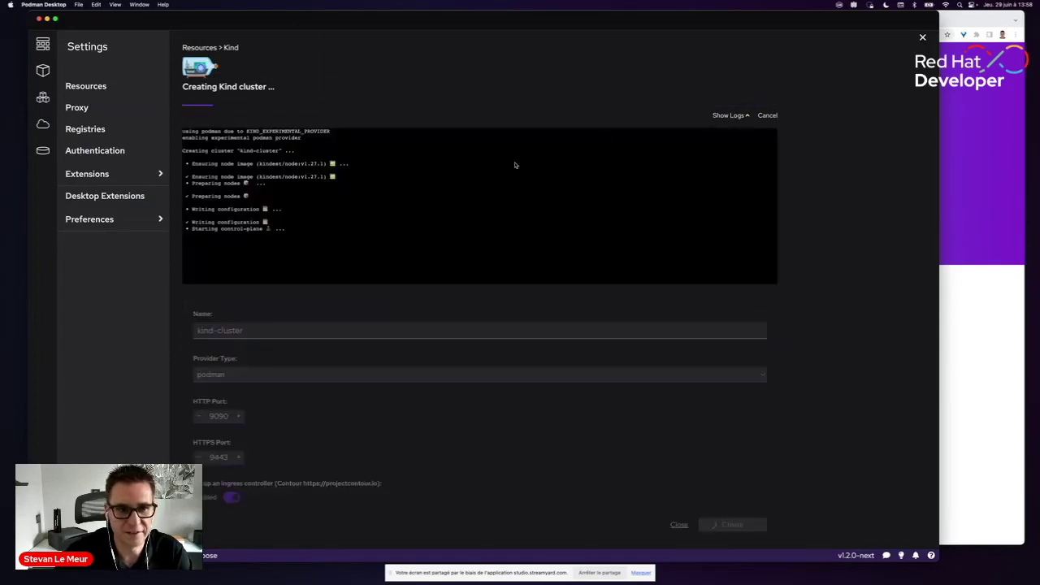
triple_click(242, 229)
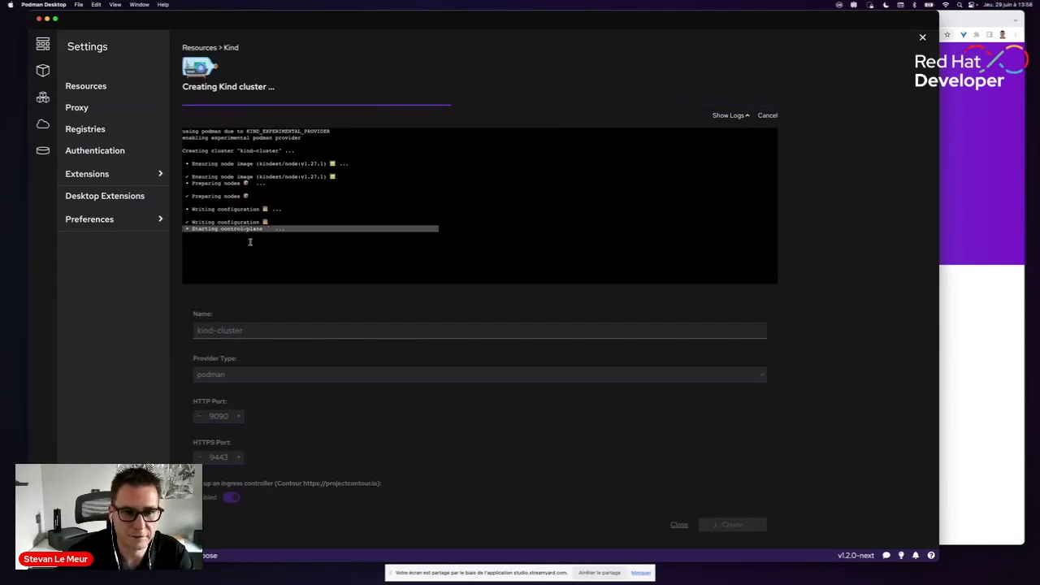
left_click(251, 243)
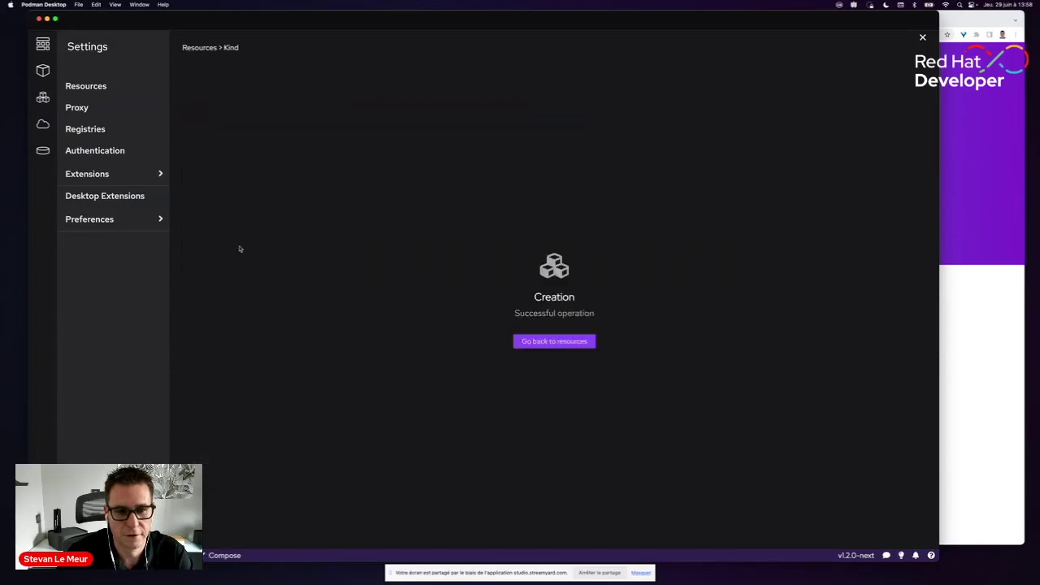
Open the kind-cluster-control-plane container's details from the Containers list, collapsing the httpd-pod group.
left_click(568, 344)
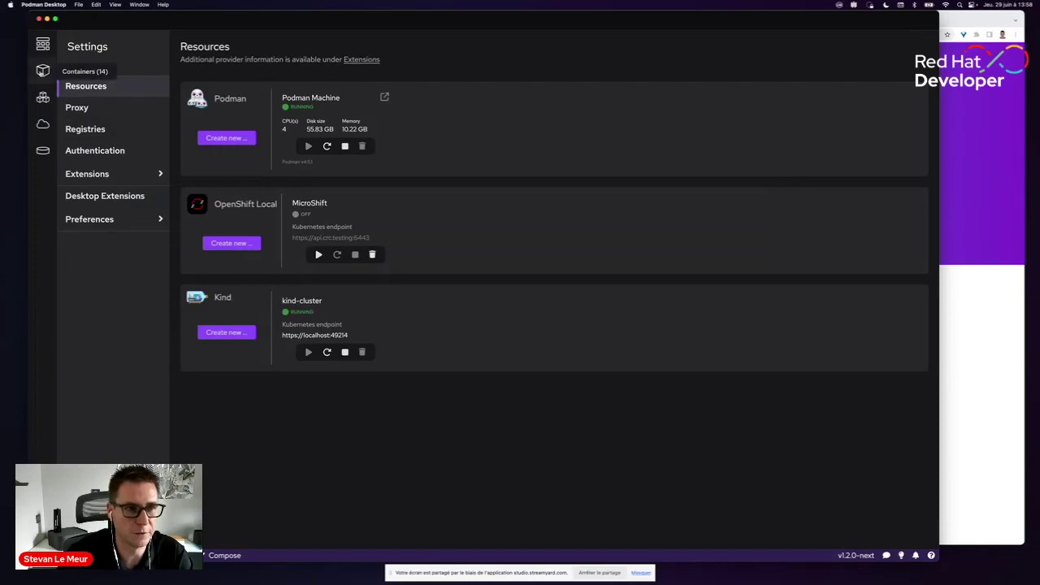
left_click(42, 72)
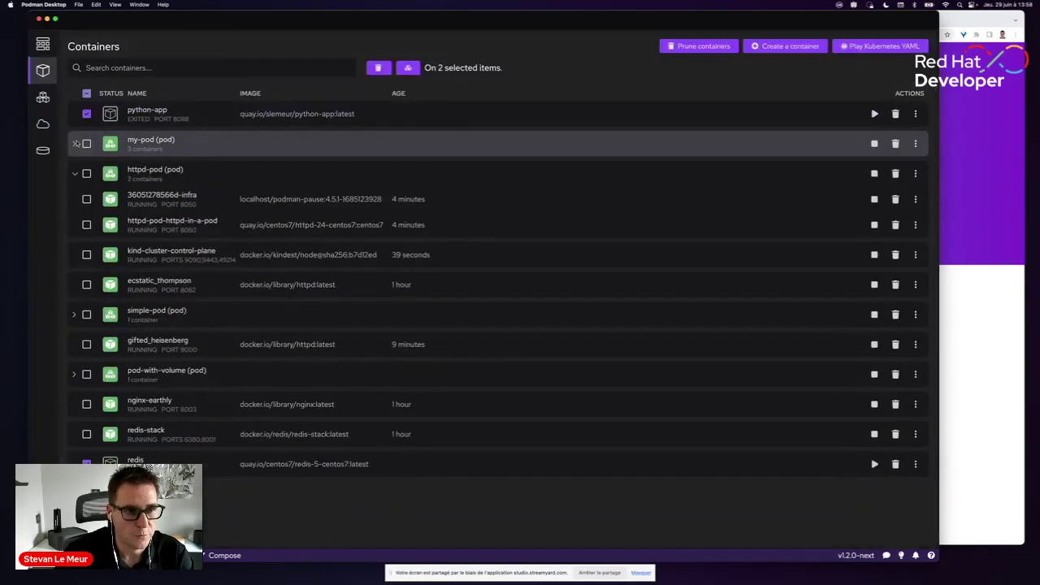
left_click(74, 172)
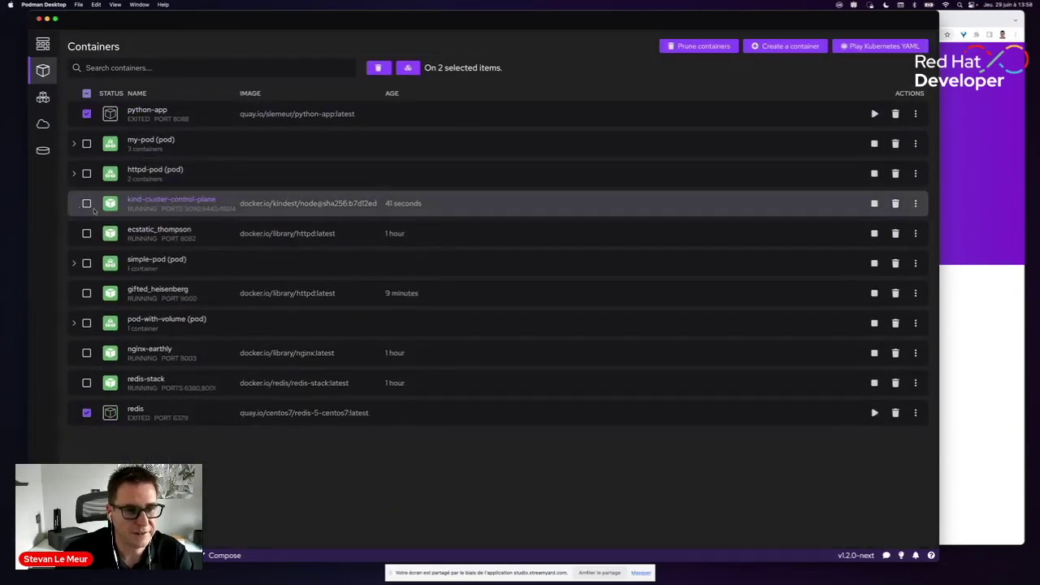
left_click(167, 202)
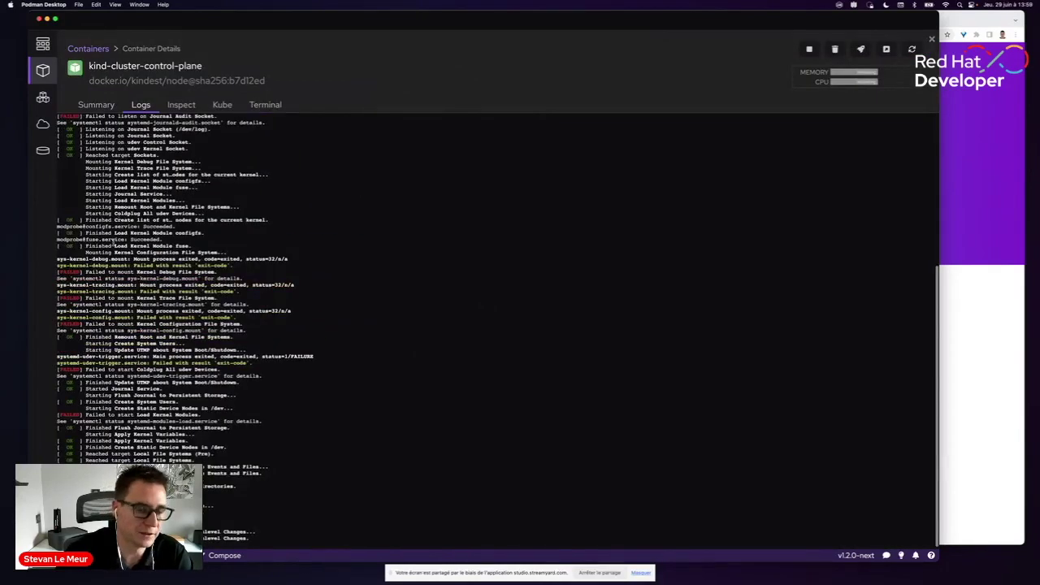
Run kubectl in the kind-cluster-control-plane terminal to see its help, then go to the Pods list.
left_click(260, 106)
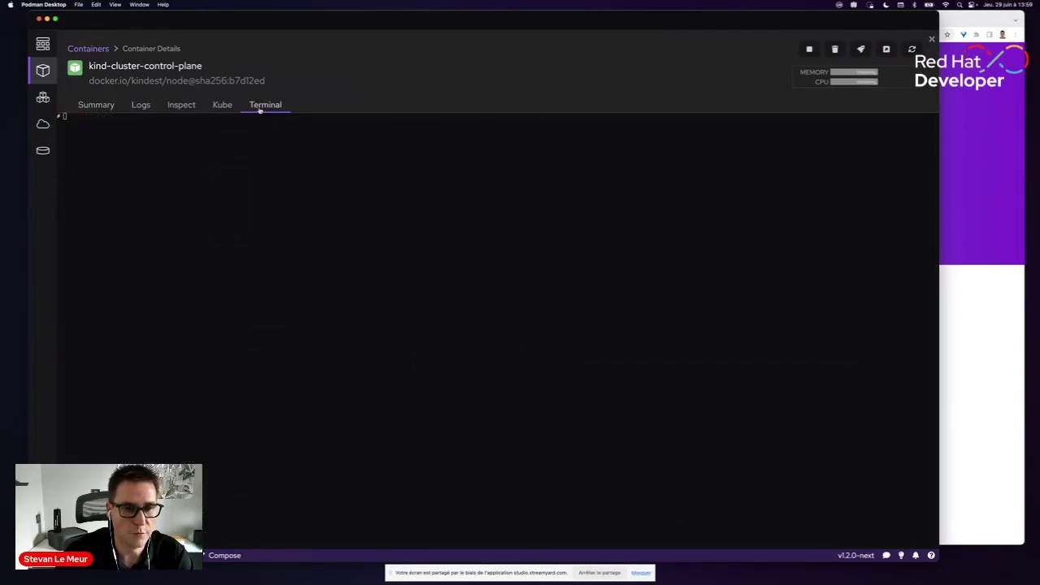
type("kube")
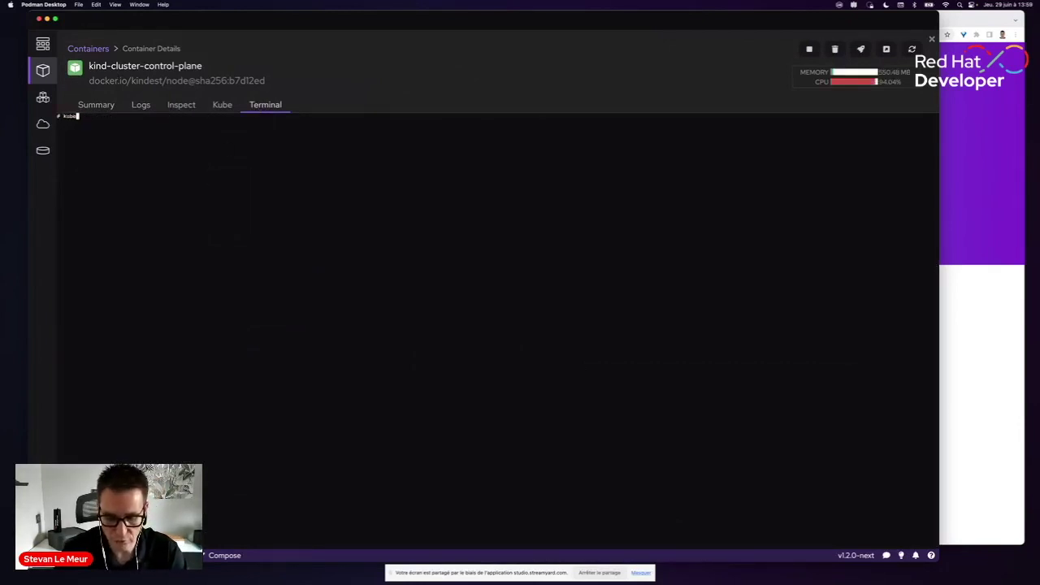
type("ctl")
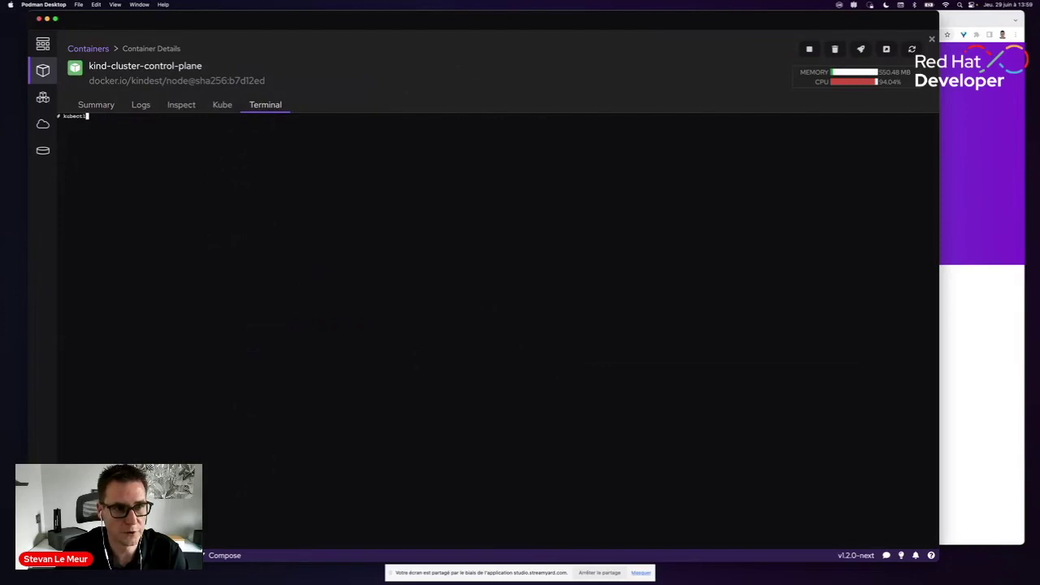
key("Return")
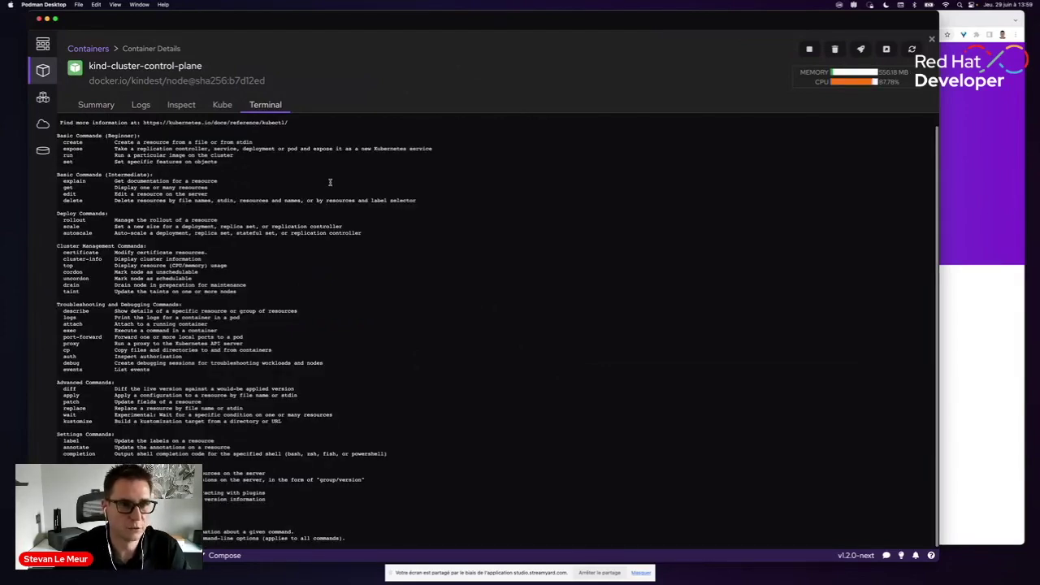
left_click(45, 99)
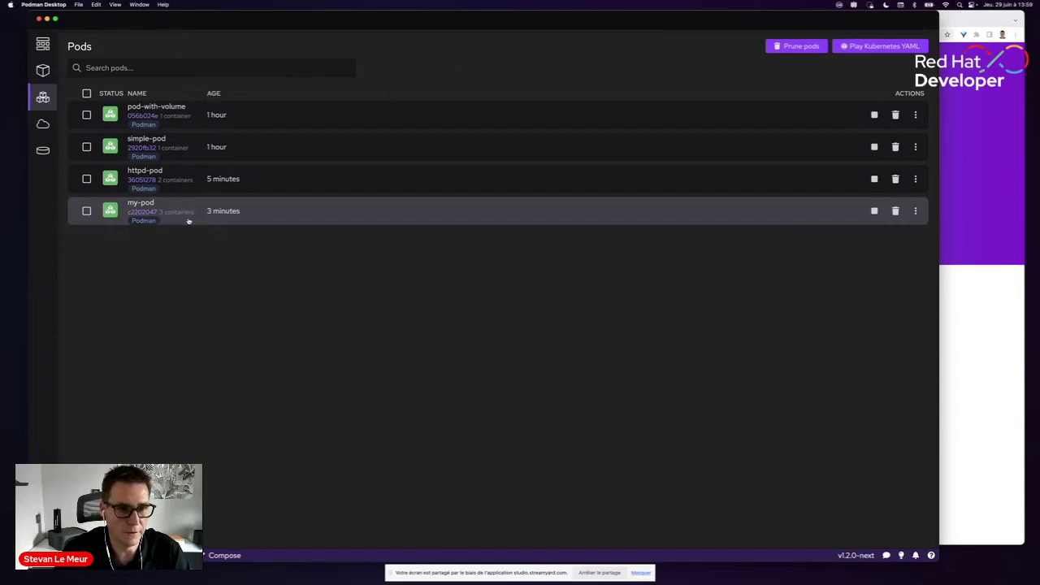
Deploy my-pod to kind-kind-cluster with 'Create an Ingress' enabled for local access.
left_click(142, 205)
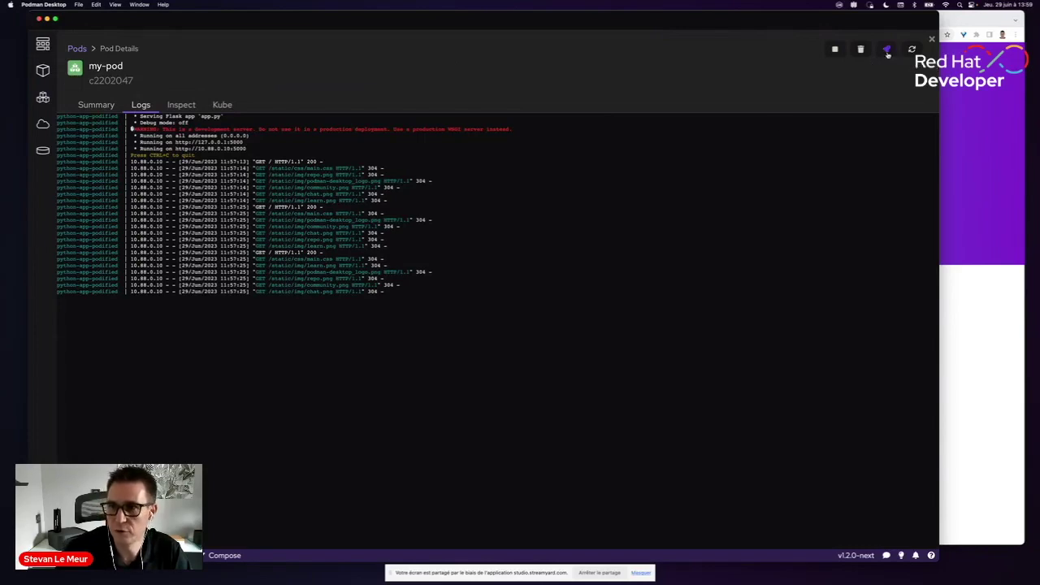
left_click(888, 50)
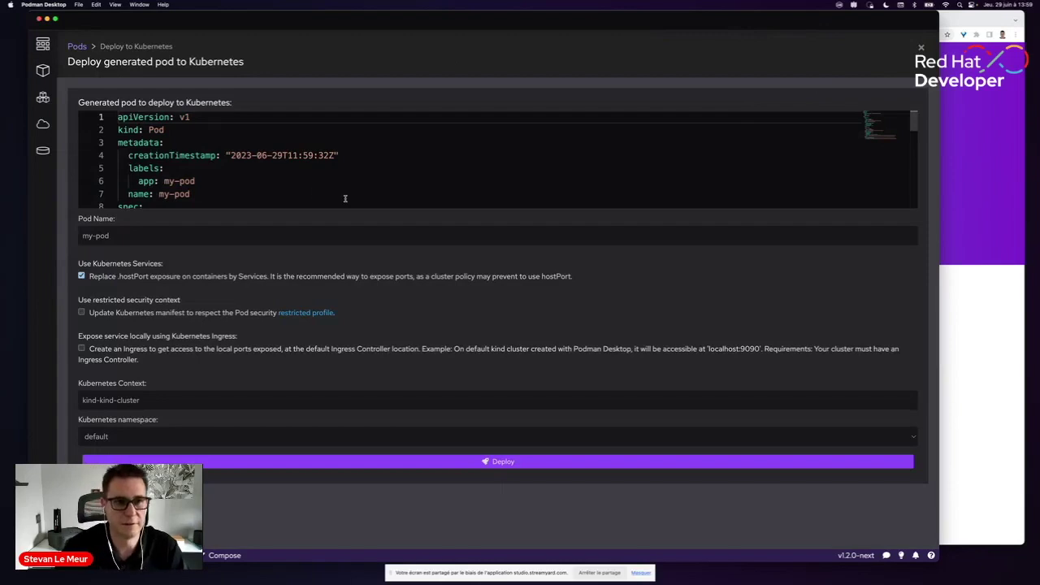
scroll(296, 179, "down", 3)
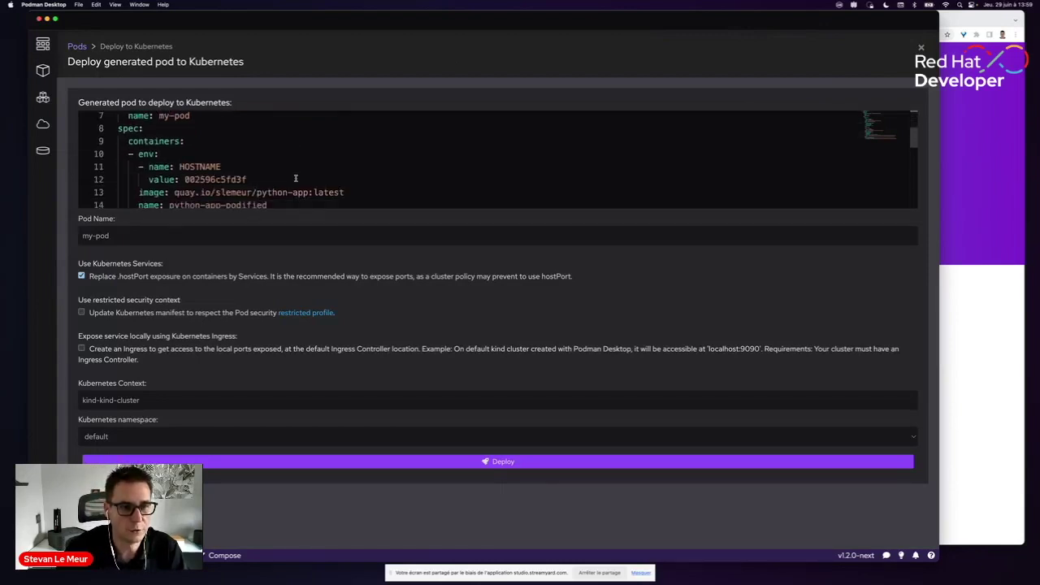
scroll(296, 179, "down", 4)
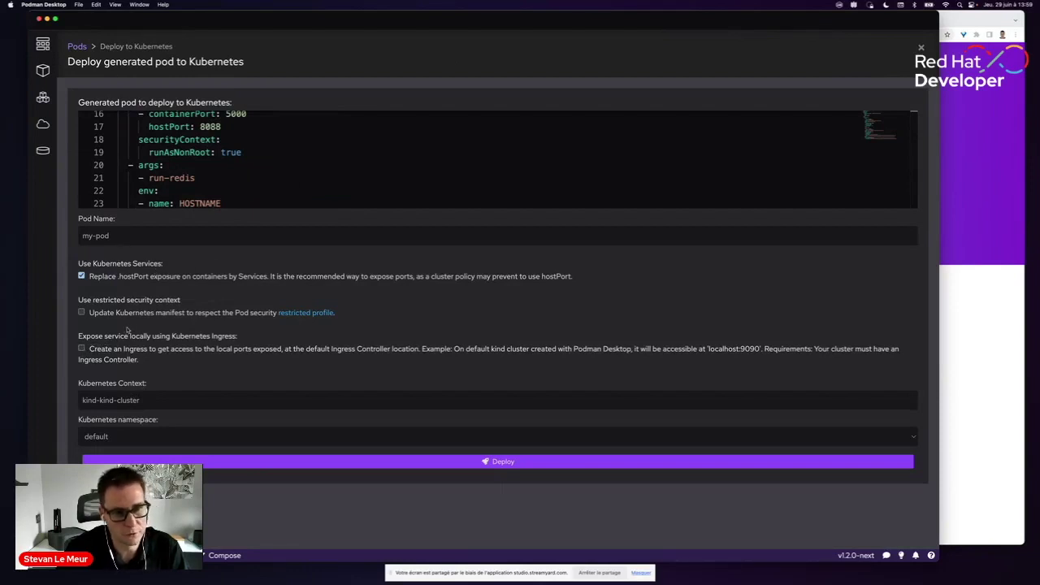
left_click(81, 348)
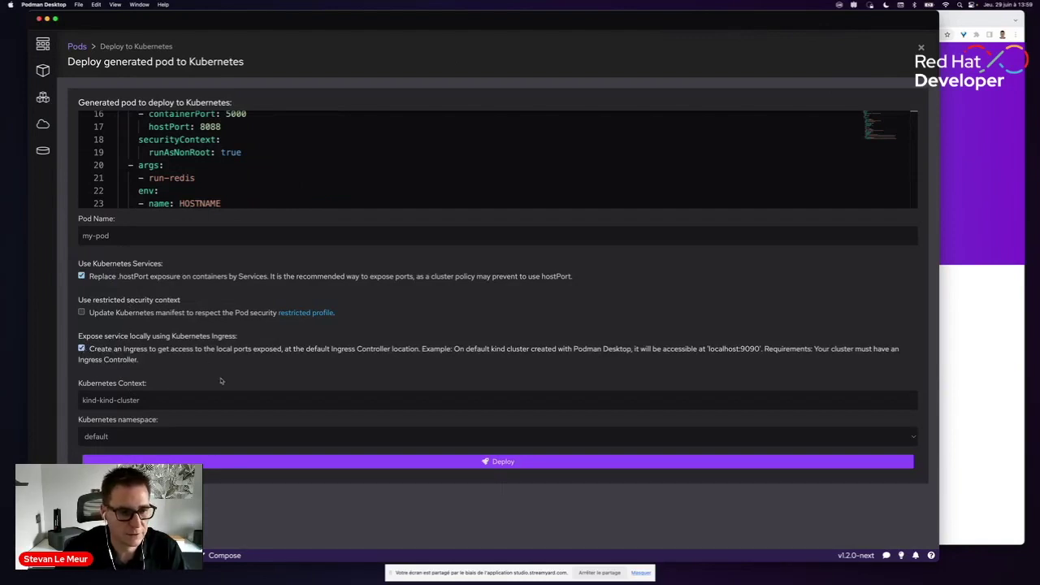
left_click(488, 462)
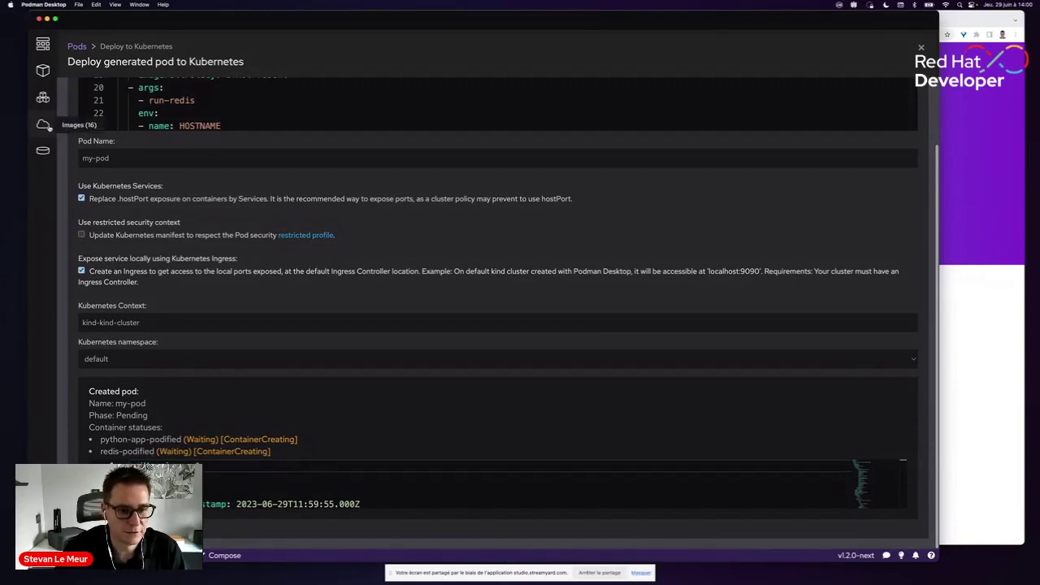
Check the devnation image's actions and the Tasks panel, then view Pods with the newly deployed my-pod.
left_click(45, 126)
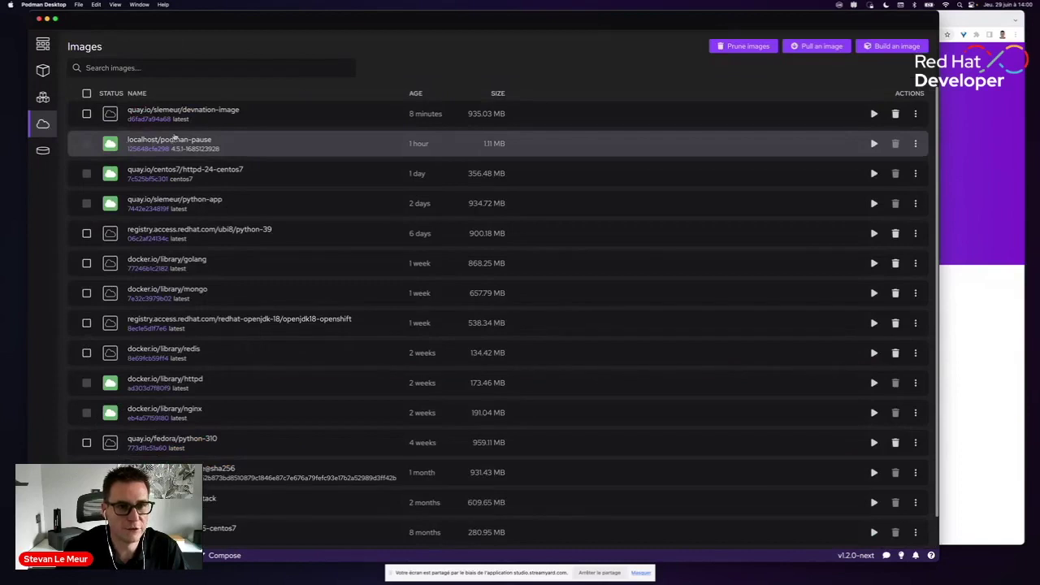
left_click(915, 114)
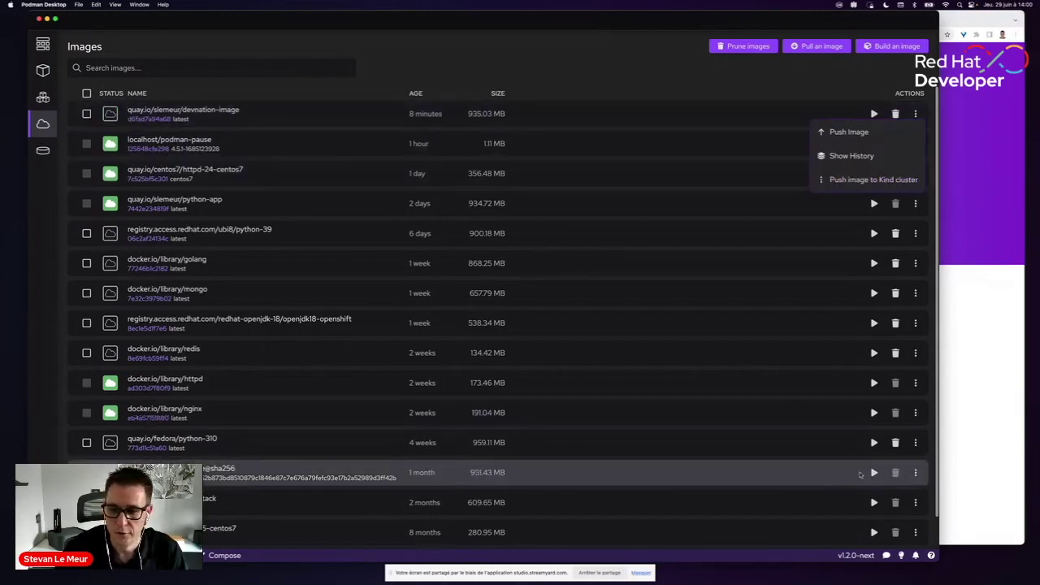
left_click(913, 554)
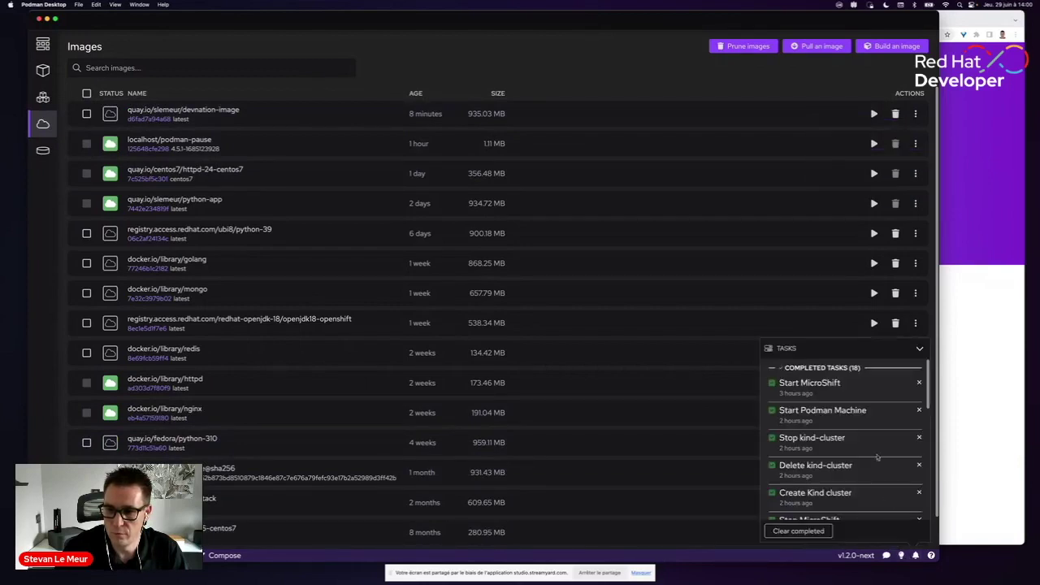
scroll(871, 447, "down", 10)
scroll(871, 447, "up", 10)
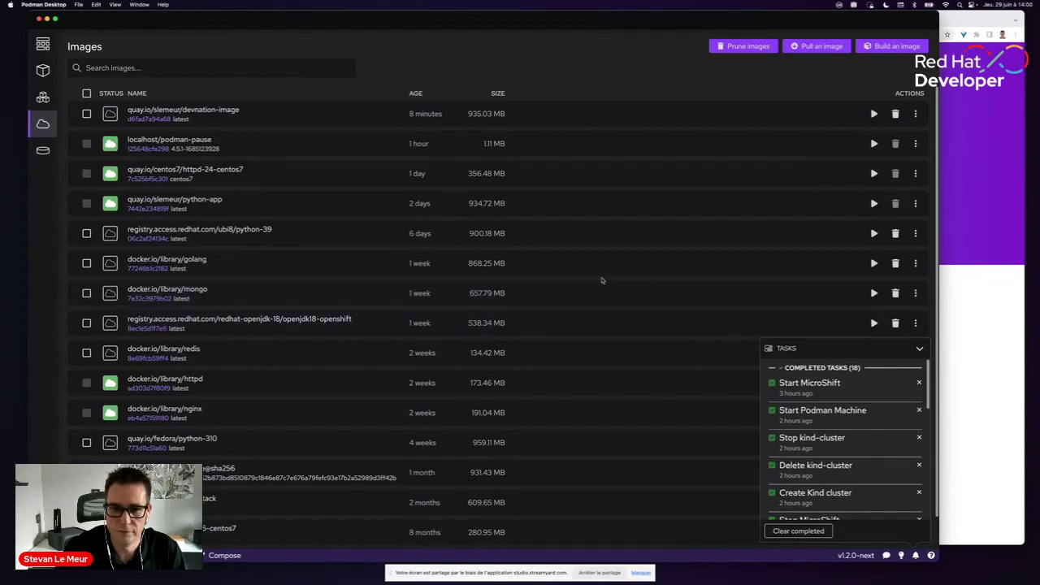
left_click(42, 97)
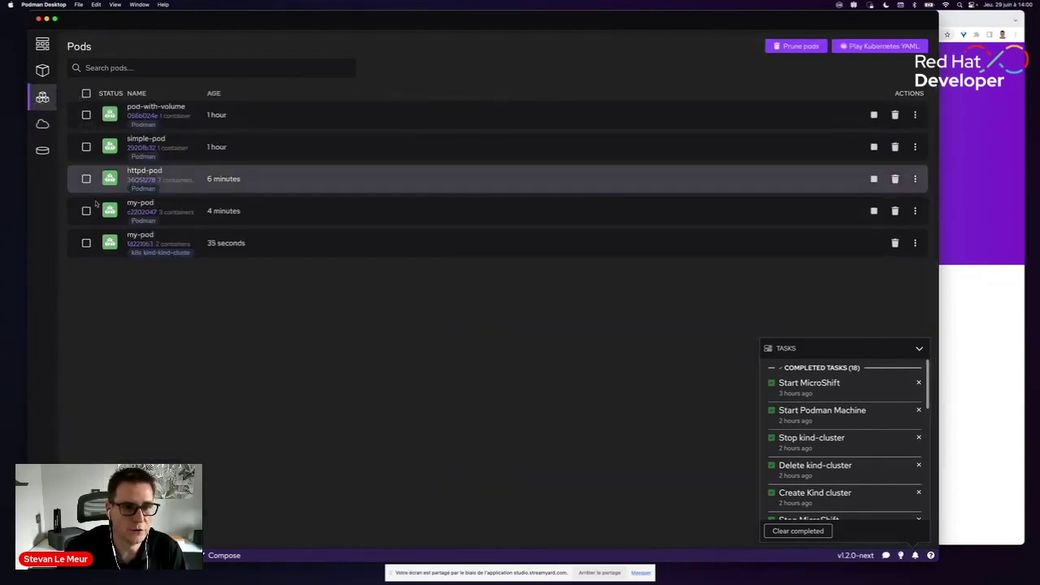
Open the logs of my-pod on kind-kind-cluster, then bring the Chrome window forward.
left_click(177, 253)
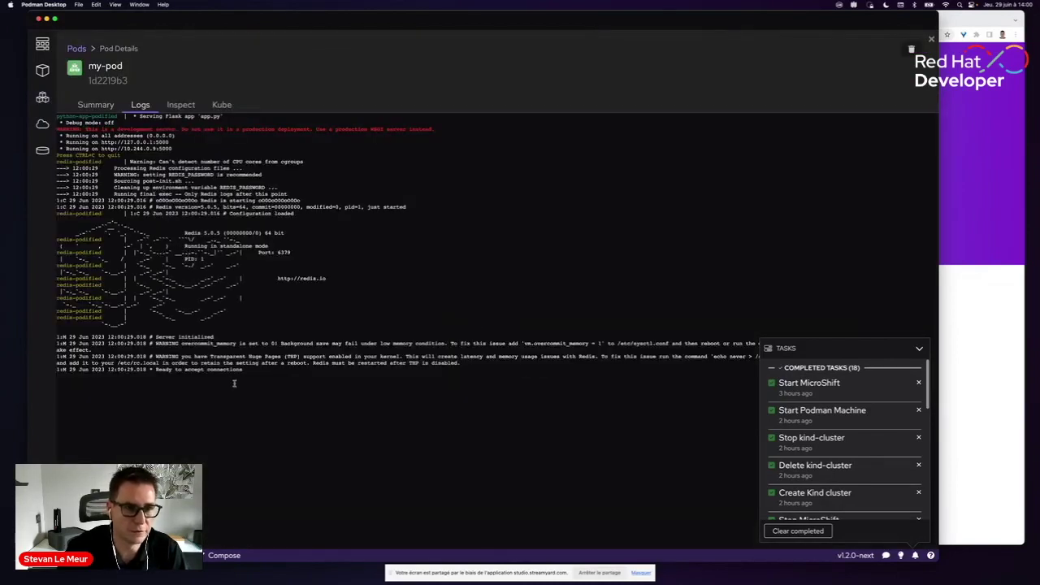
left_click(977, 139)
Load the app at localhost:9090 and reload twice so the counter reaches 5, then return to the pod logs.
double_click(354, 35)
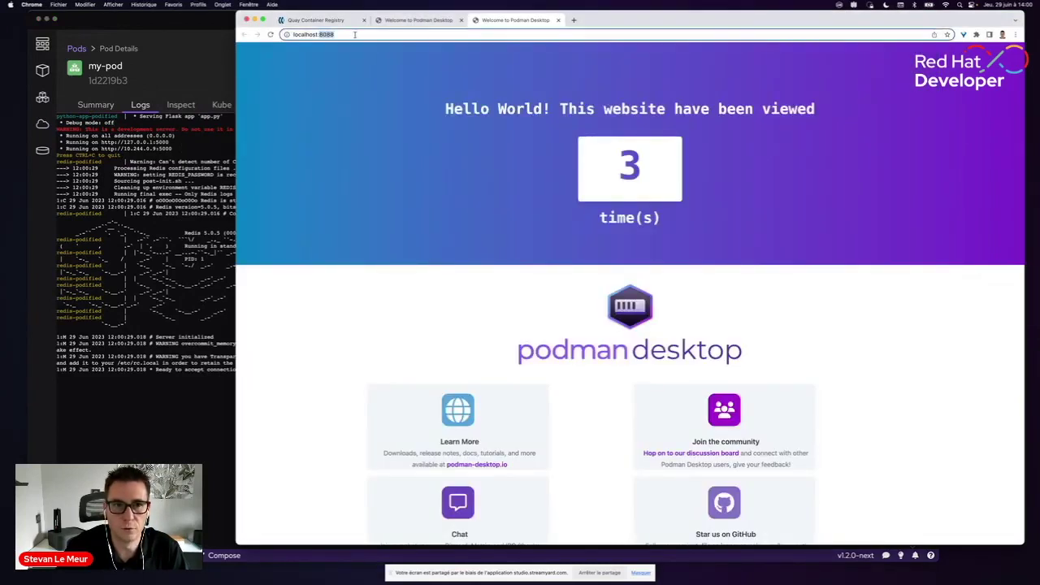
type("9090")
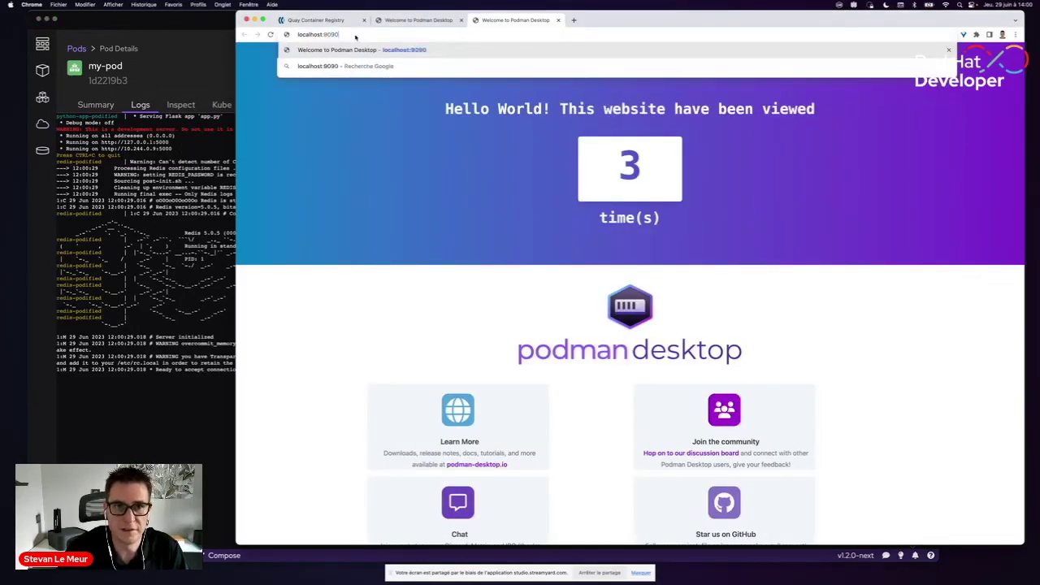
key("Return")
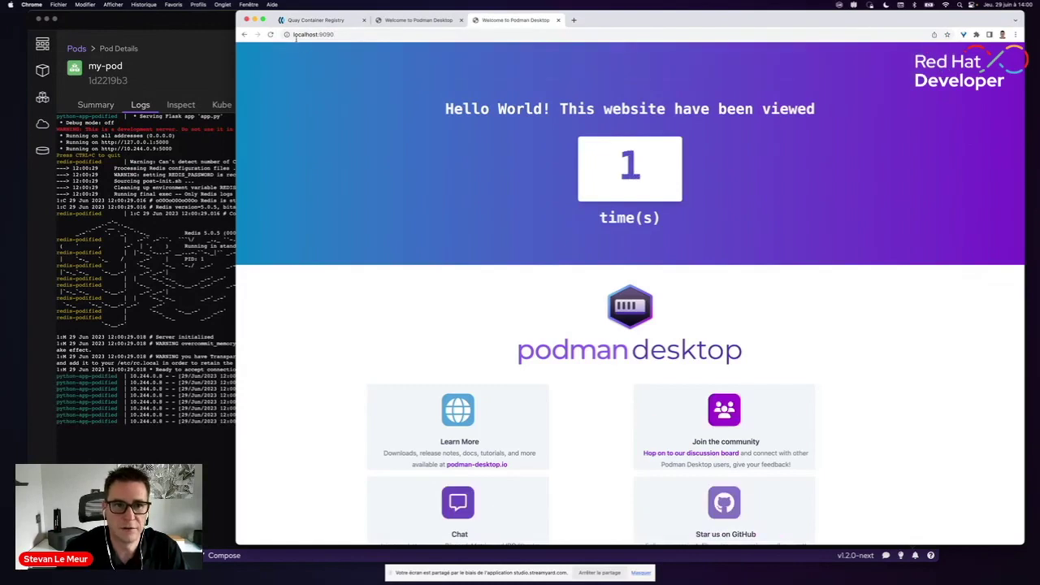
left_click(270, 34)
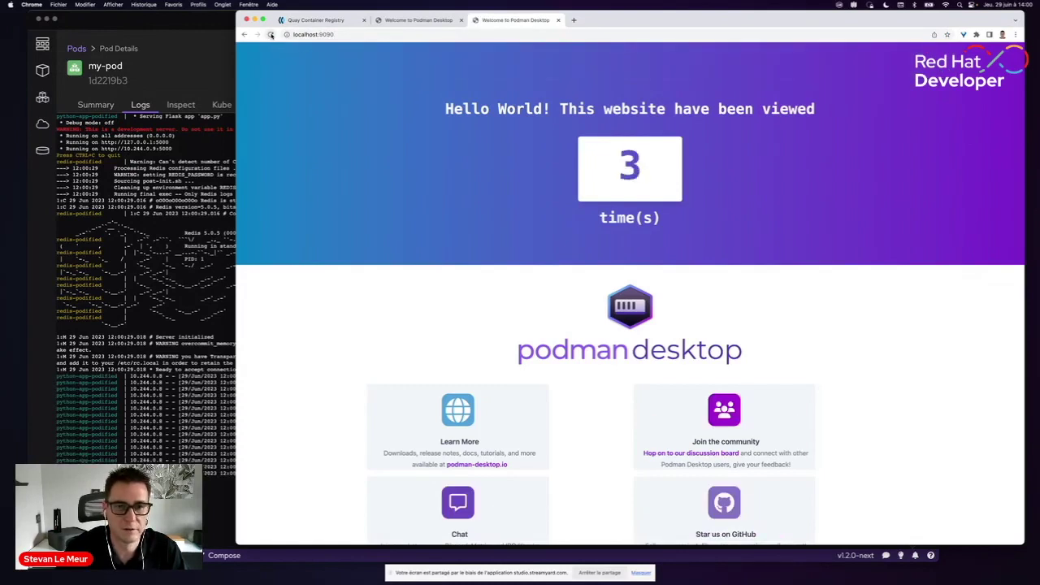
left_click(270, 34)
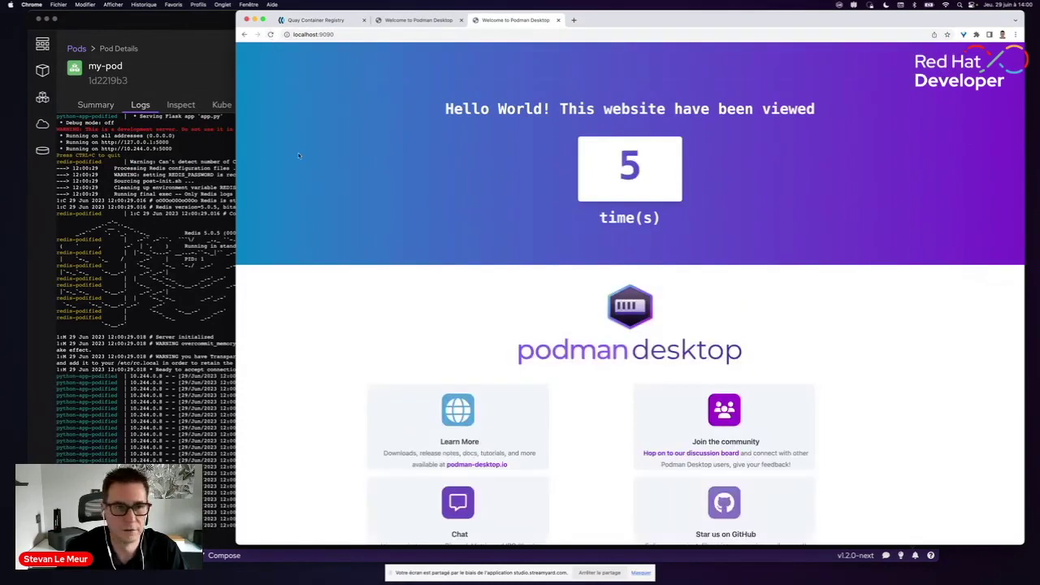
left_click(112, 193)
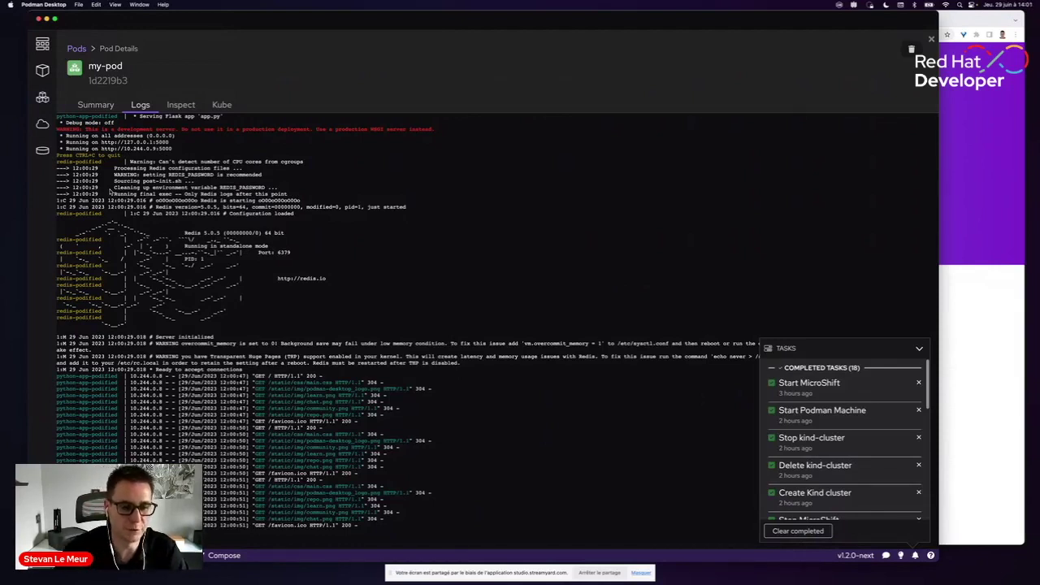
Open Settings with Cmd+, and view the Extensions page listing Podman, Docker, Lima, Kind and others.
key("super+comma")
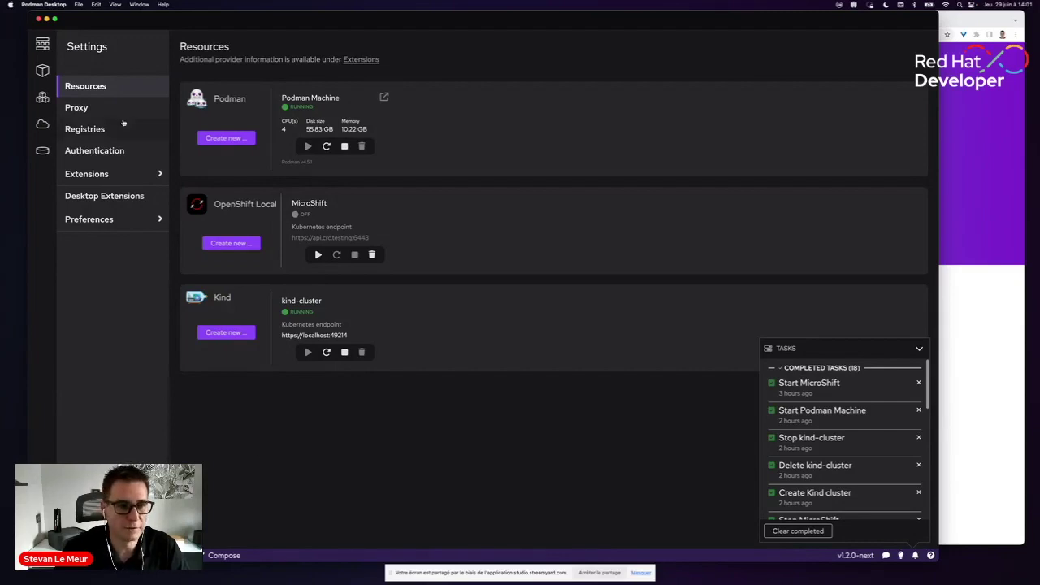
left_click(118, 176)
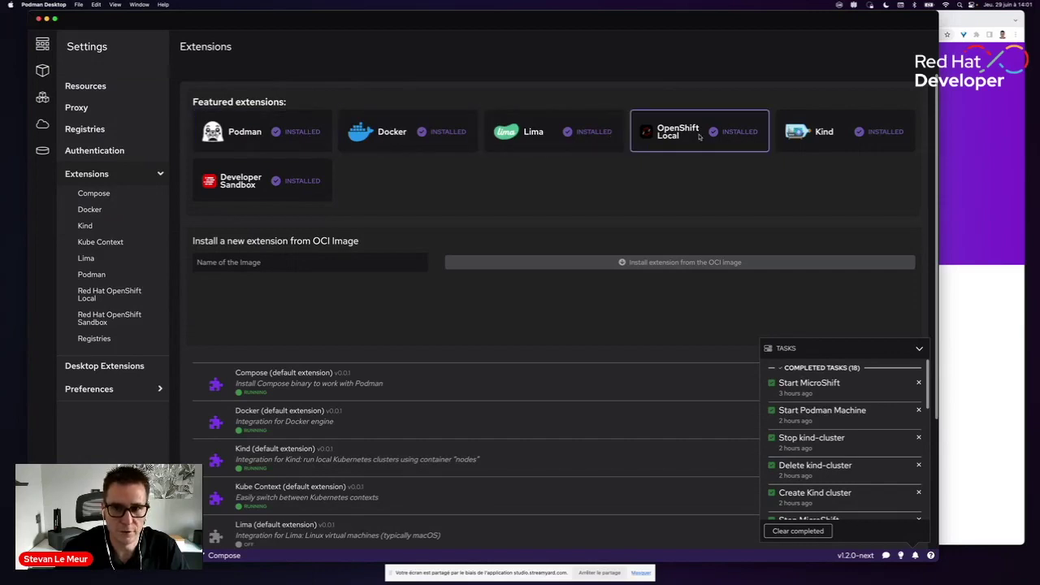
Browse the Preferences page and keep microshift as the OpenShift Local preset.
left_click(125, 394)
scroll(397, 399, "down", 3)
left_click(921, 348)
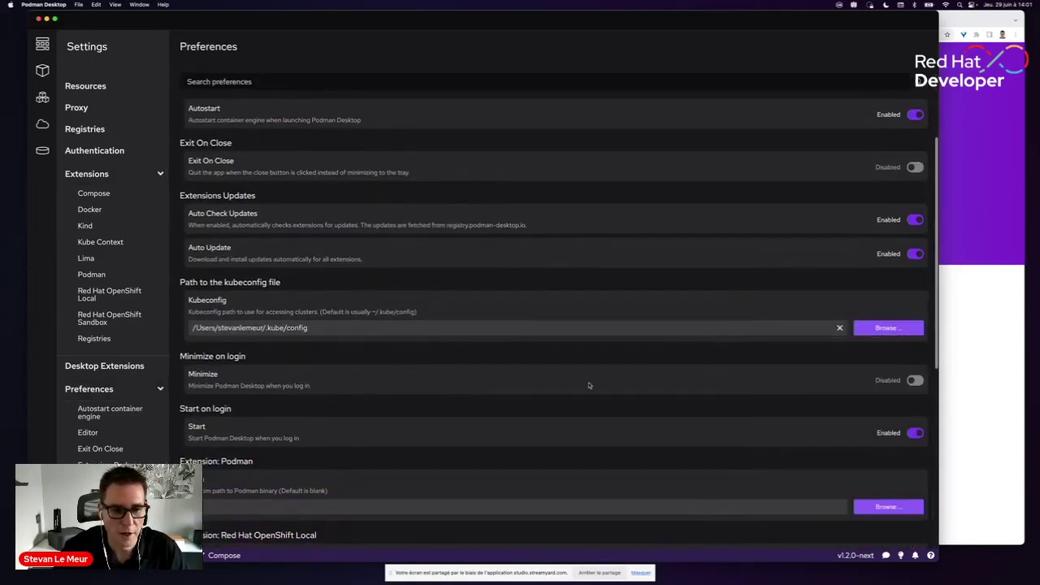
scroll(486, 433, "down", 6)
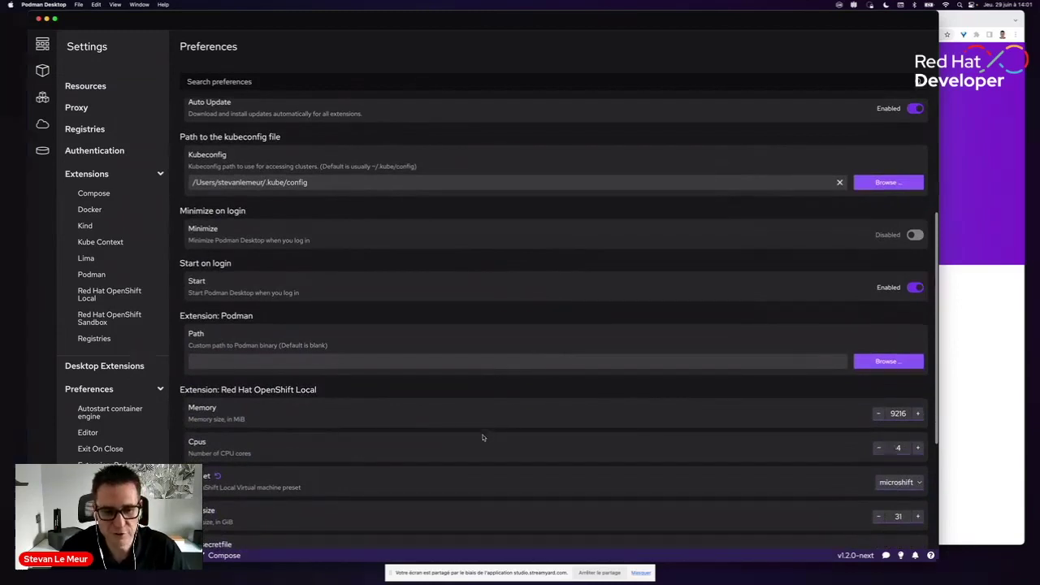
scroll(476, 441, "down", 2)
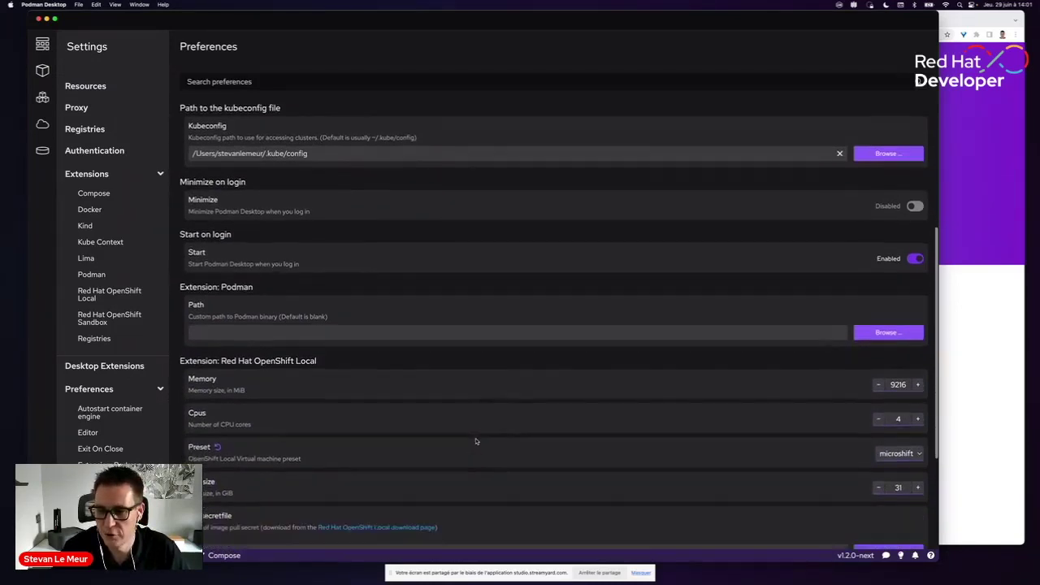
left_click(888, 444)
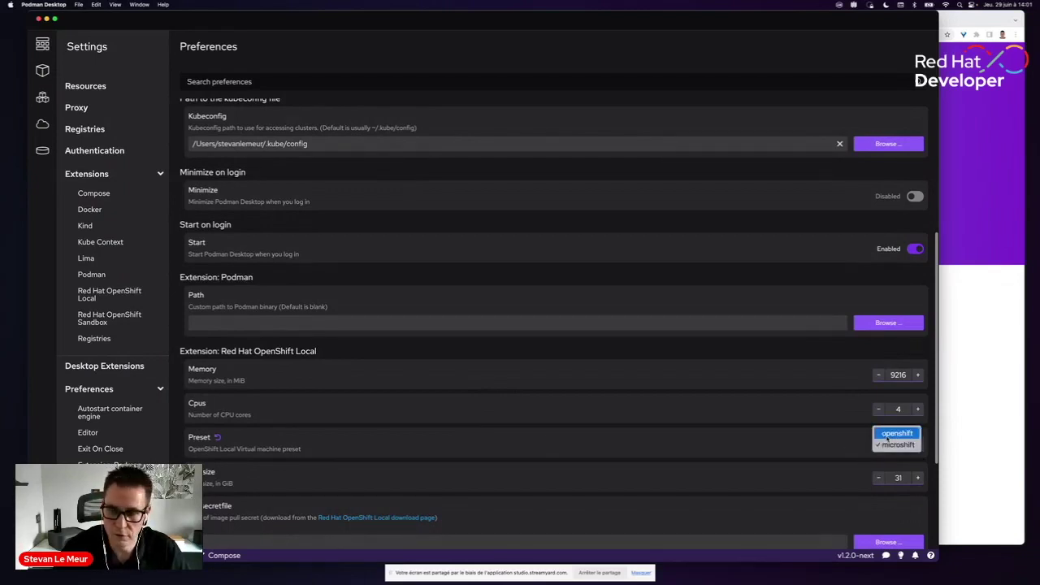
left_click(765, 454)
Go back to Resources and start the OpenShift Local MicroShift instance.
scroll(127, 330, "down", 1)
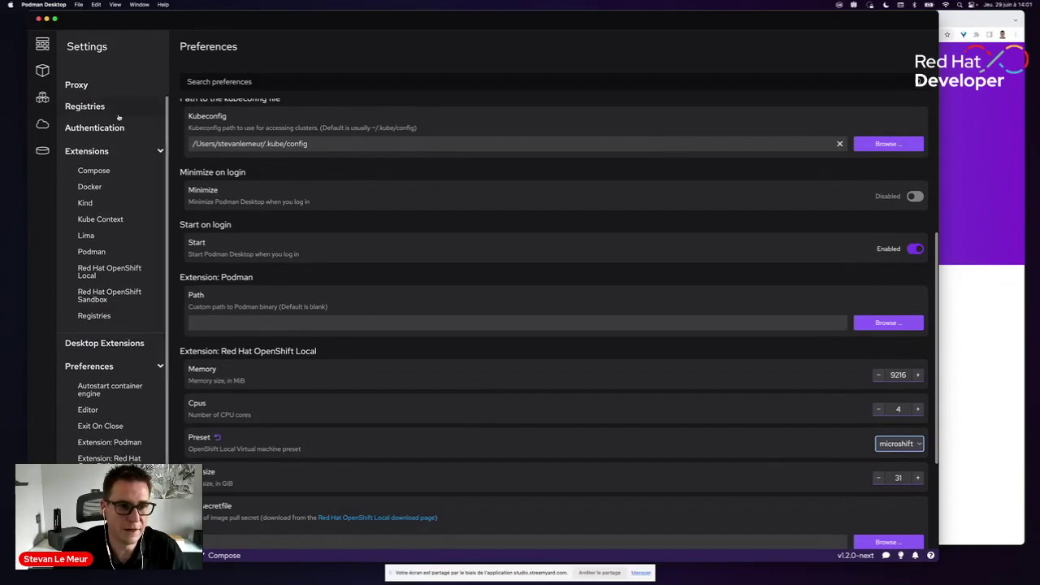
scroll(120, 93, "up", 1)
left_click(120, 87)
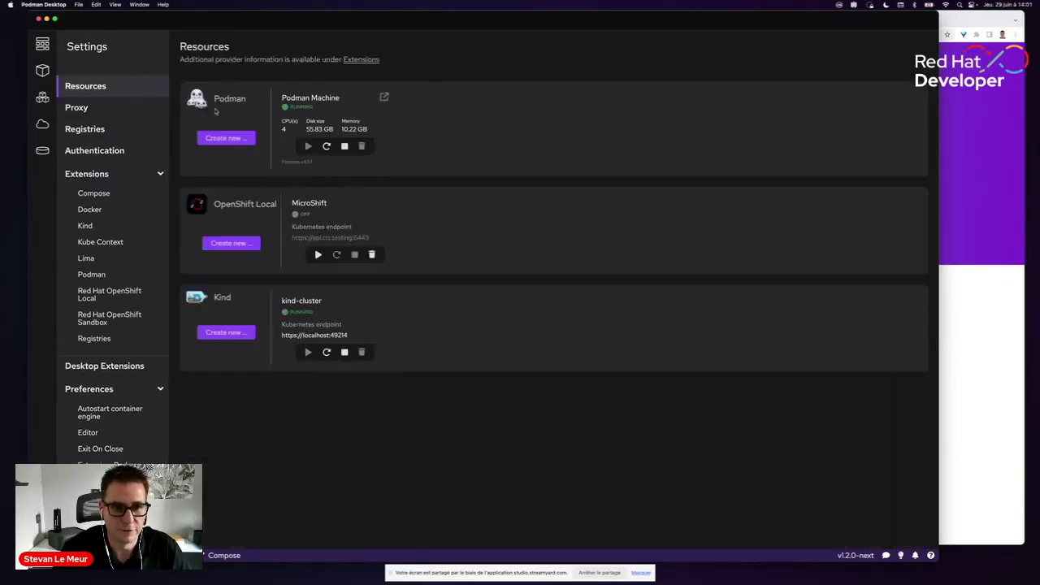
left_click(318, 255)
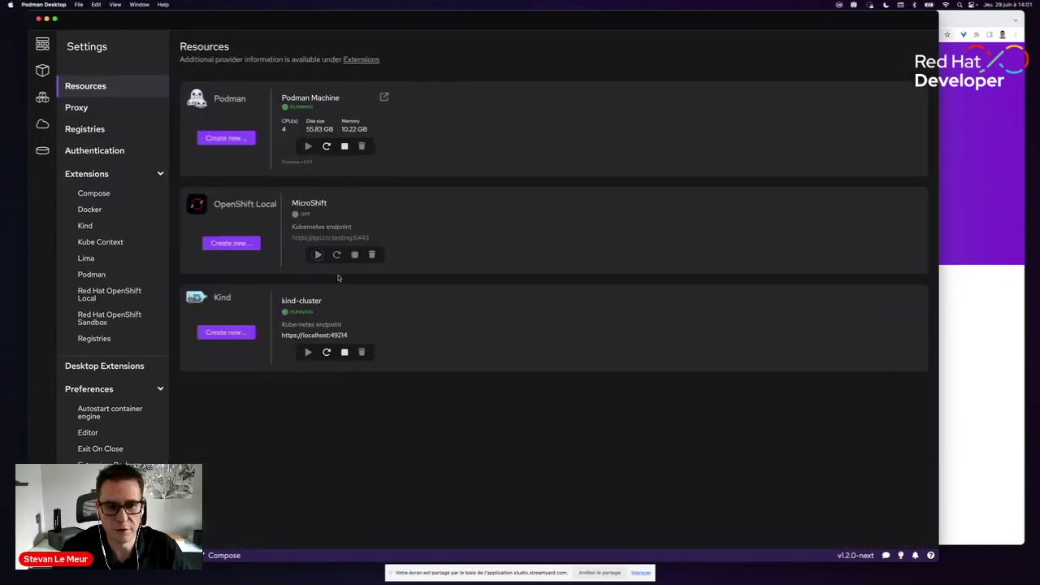